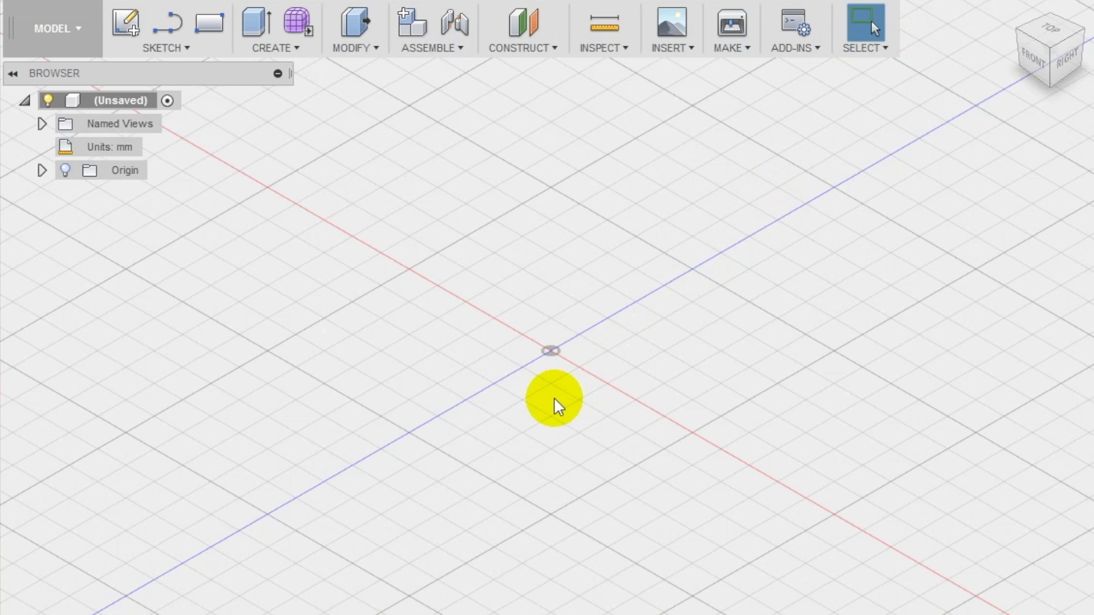
Create a 50 mm diameter sphere on the front plane, centred at the origin, as a new body
{"action": "left_click", "coordinate": [288, 44]}
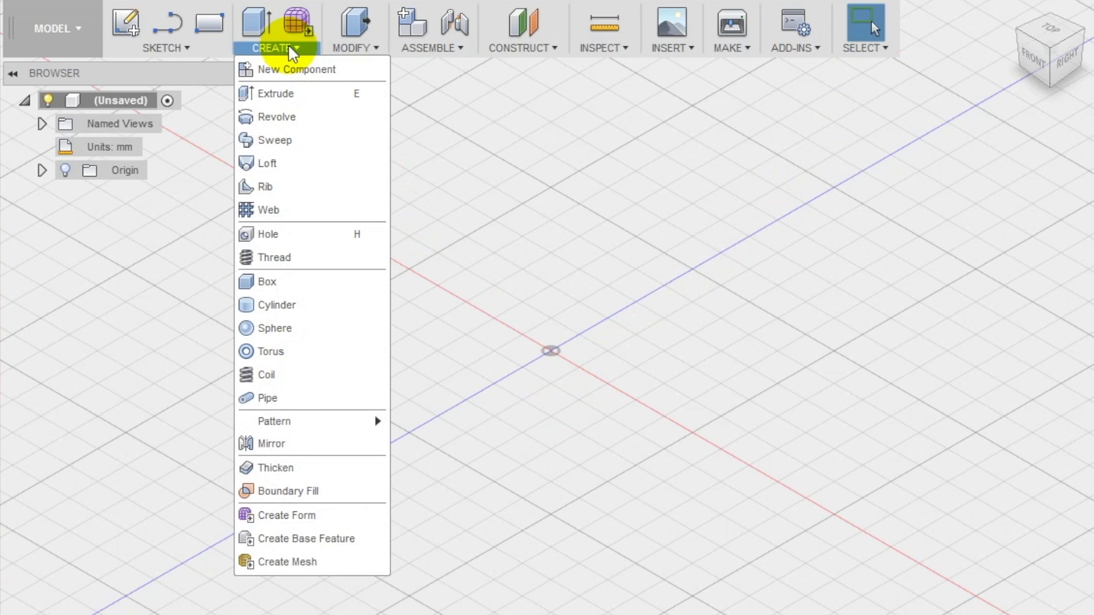
{"action": "left_click", "coordinate": [284, 330]}
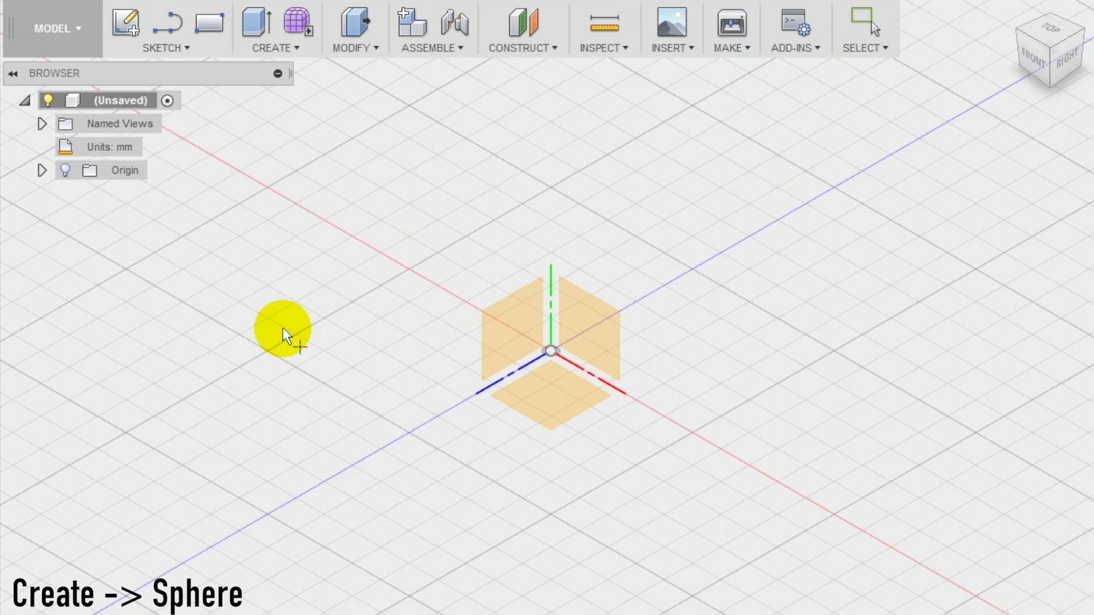
{"action": "left_click", "coordinate": [570, 332]}
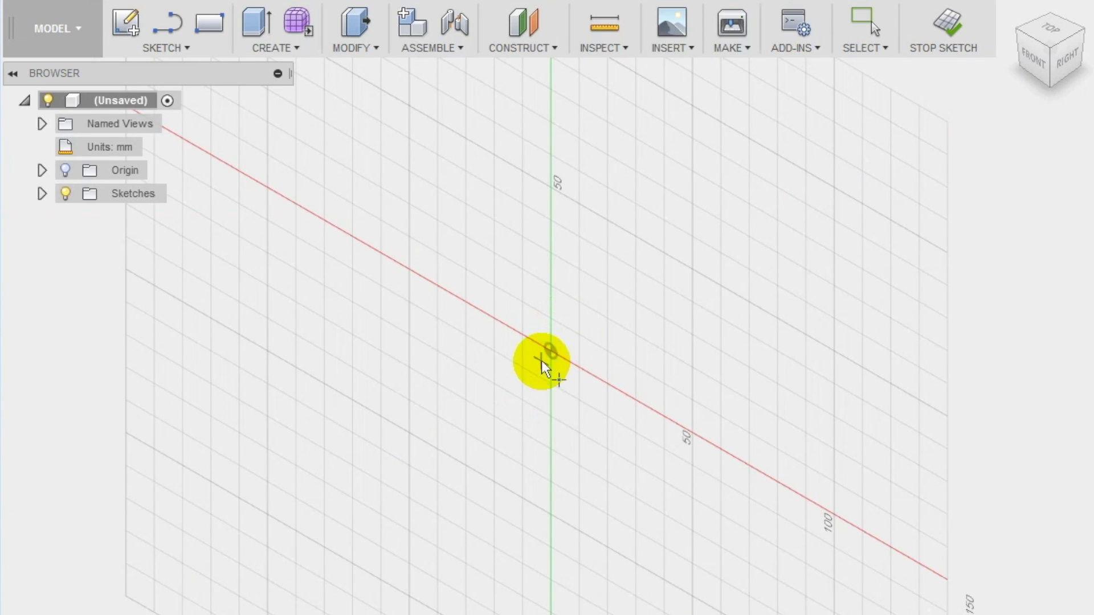
{"action": "left_click", "coordinate": [1038, 56]}
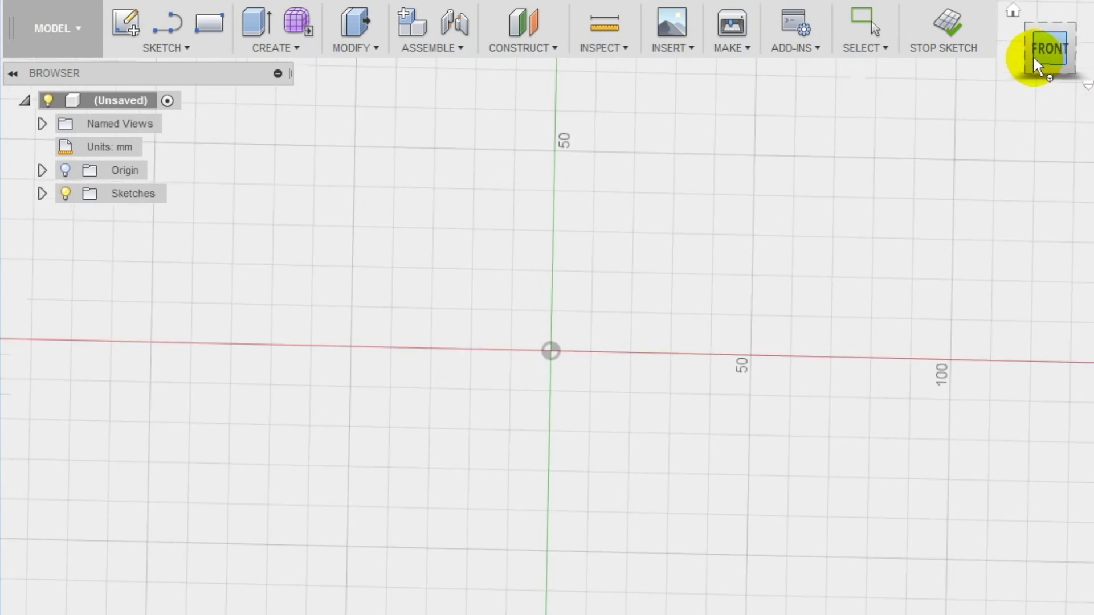
{"action": "left_click", "coordinate": [553, 351]}
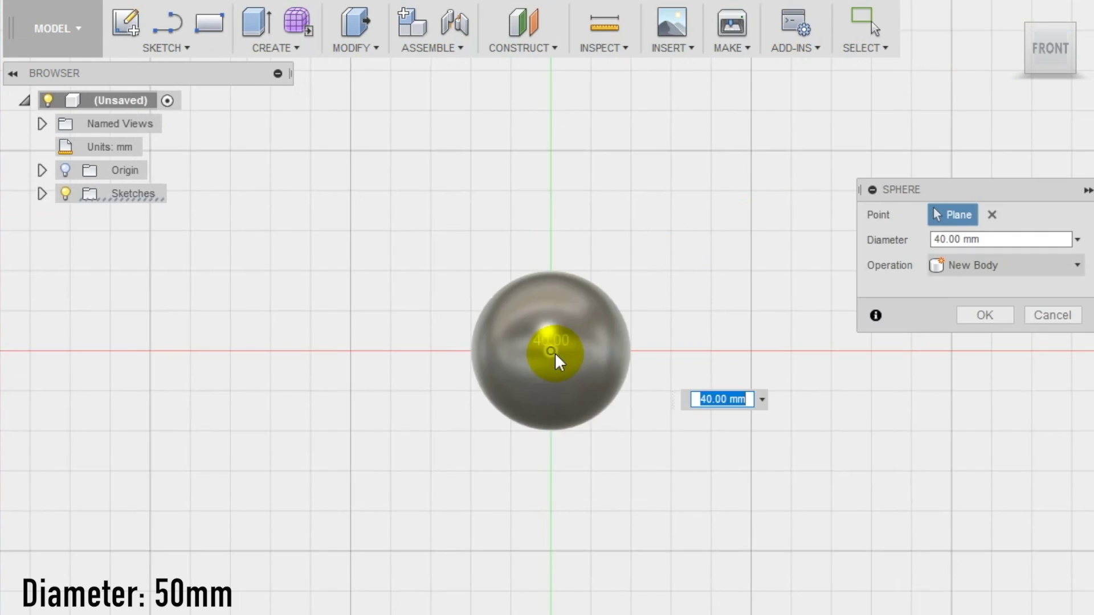
{"action": "type", "text": "50"}
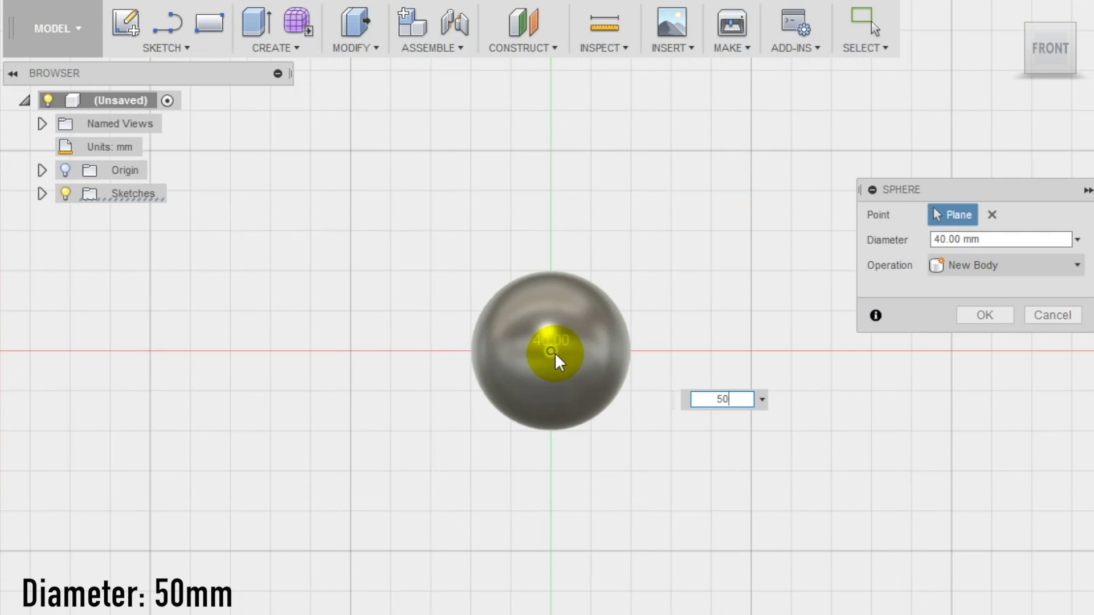
{"action": "key", "text": "Return"}
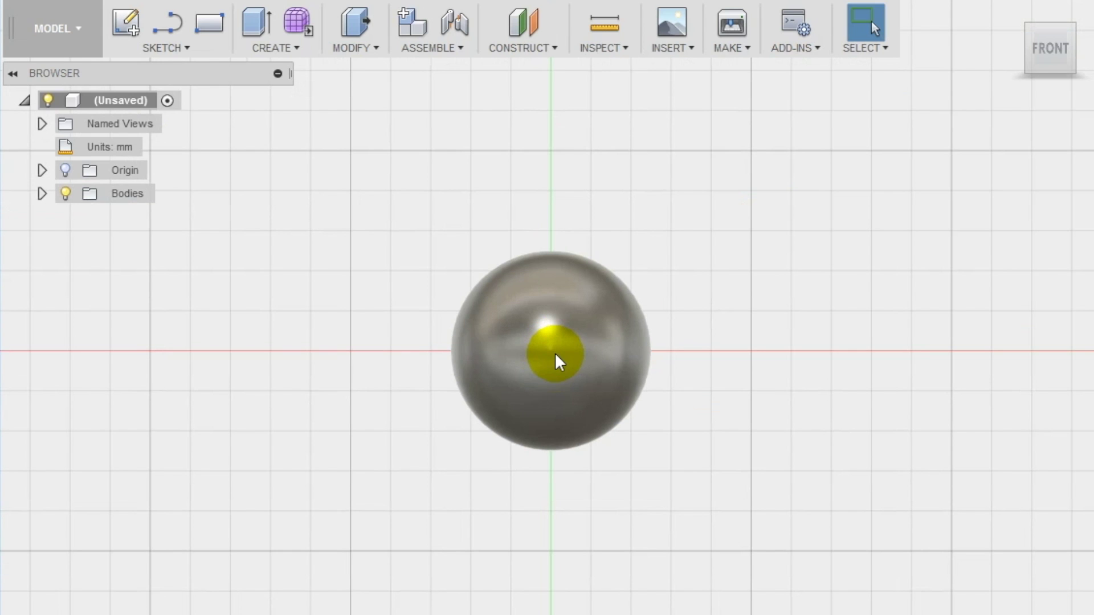
{"action": "left_click", "coordinate": [169, 46]}
Sketch a 2-point rectangle on the front plane from the origin down below the sphere
{"action": "mouse_move", "coordinate": [189, 118]}
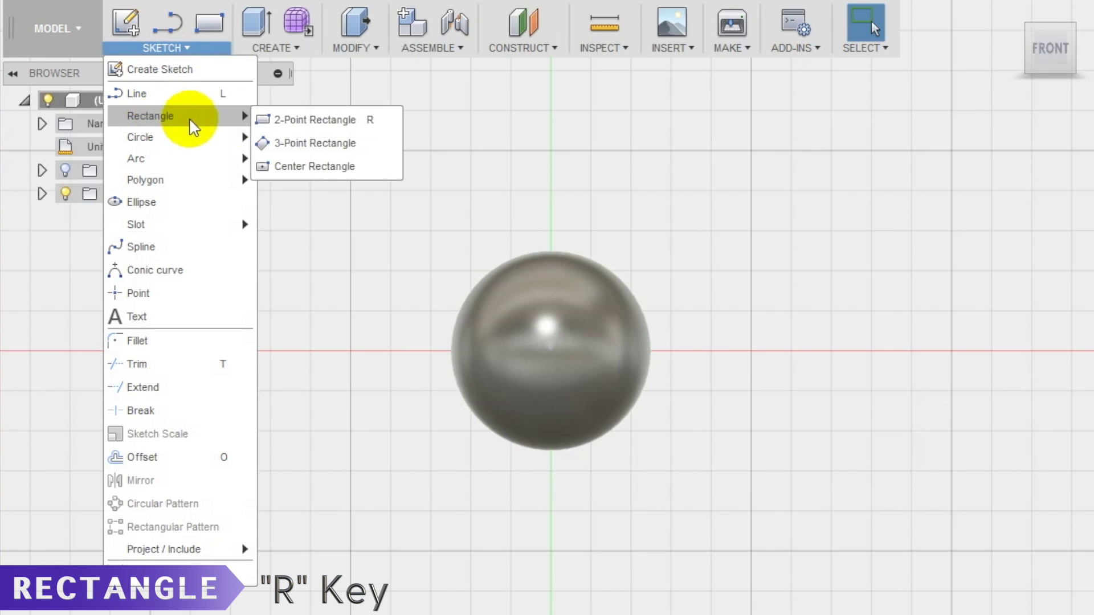
{"action": "left_click", "coordinate": [293, 121]}
{"action": "left_click", "coordinate": [626, 272]}
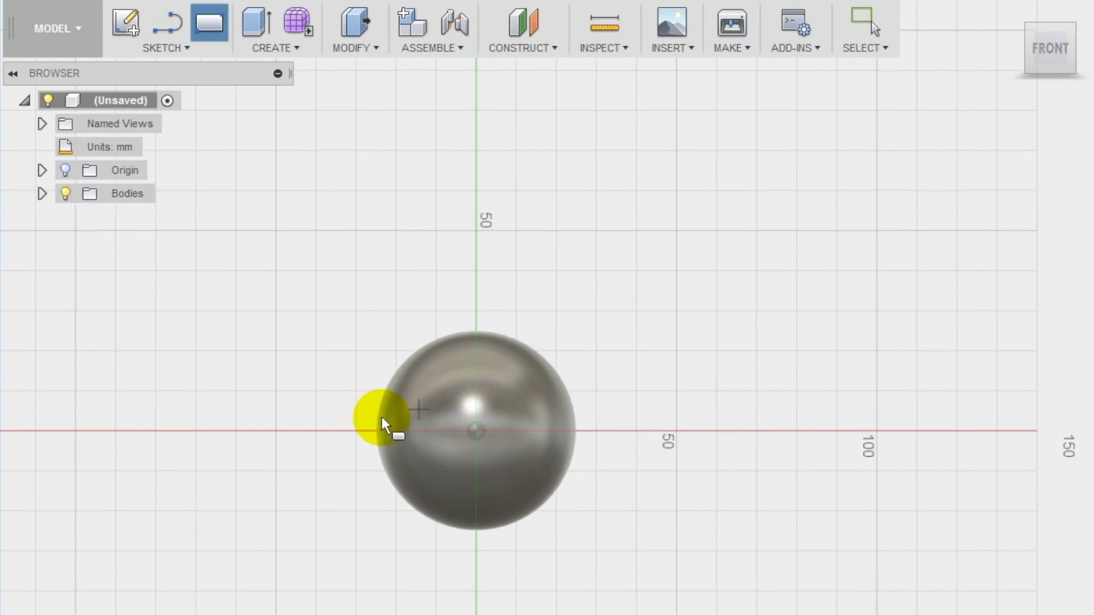
{"action": "left_click", "coordinate": [657, 594]}
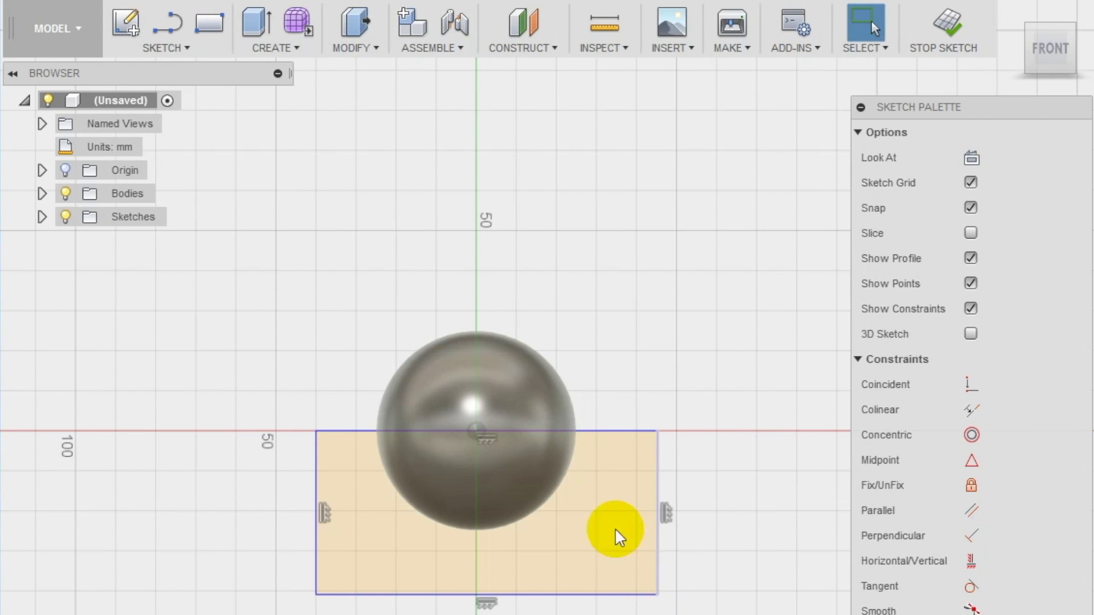
{"action": "left_click", "coordinate": [251, 48]}
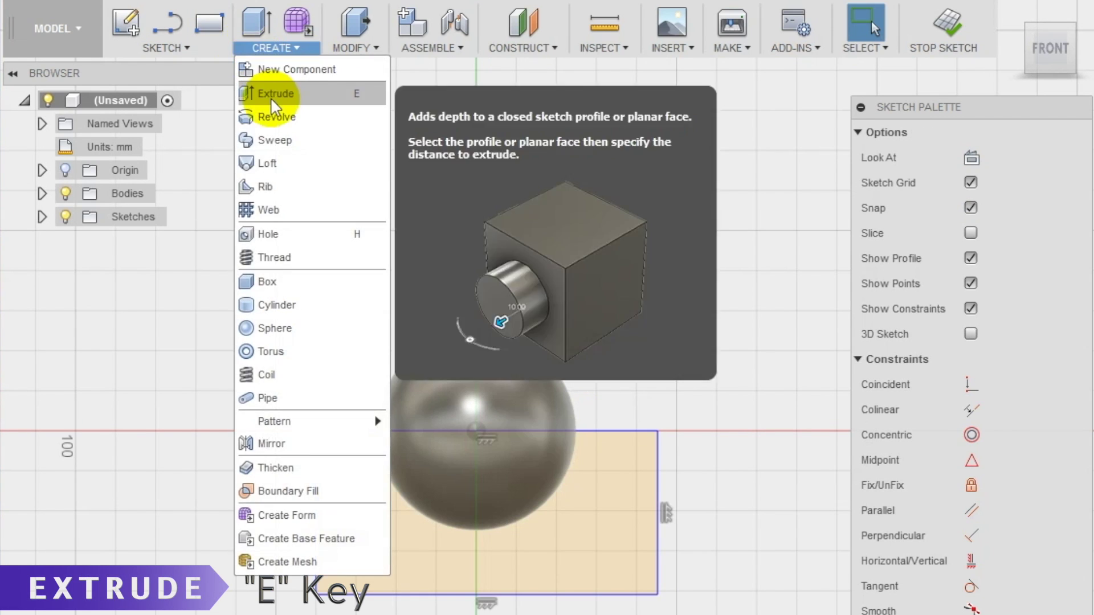
Extrude-cut the rectangle two-sided, 40 mm and 30 mm, removing the sphere's lower half
{"action": "left_click", "coordinate": [271, 97]}
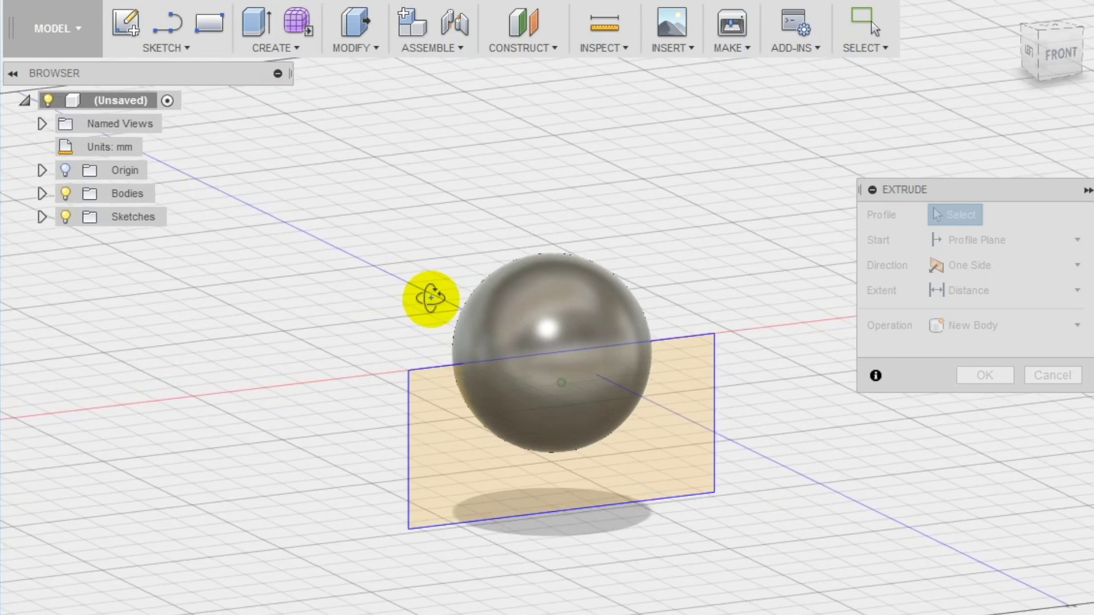
{"action": "left_click", "coordinate": [556, 498]}
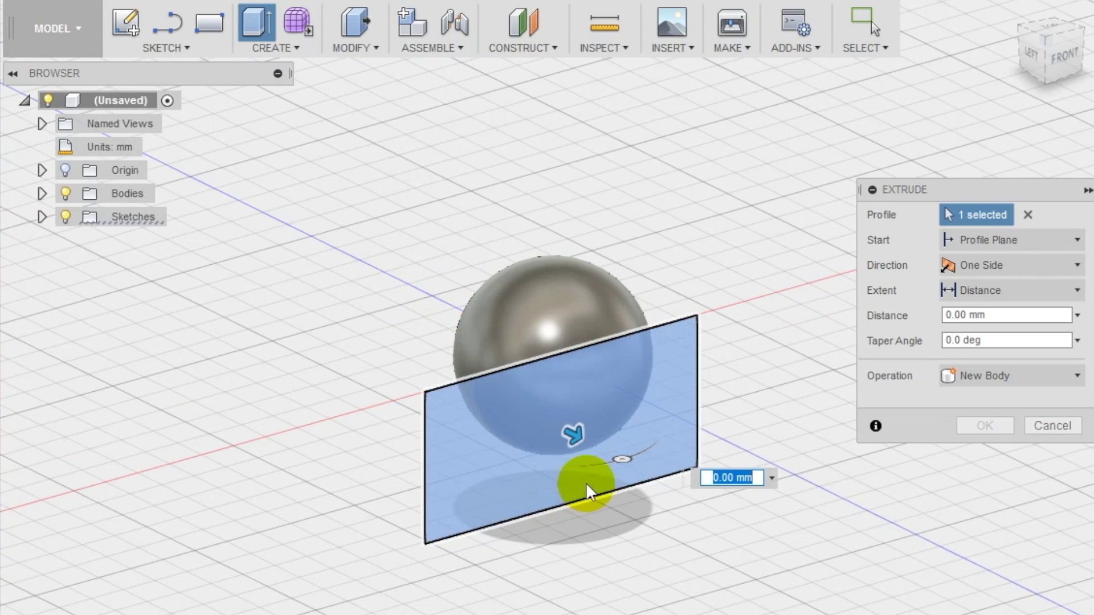
{"action": "left_click", "coordinate": [962, 271]}
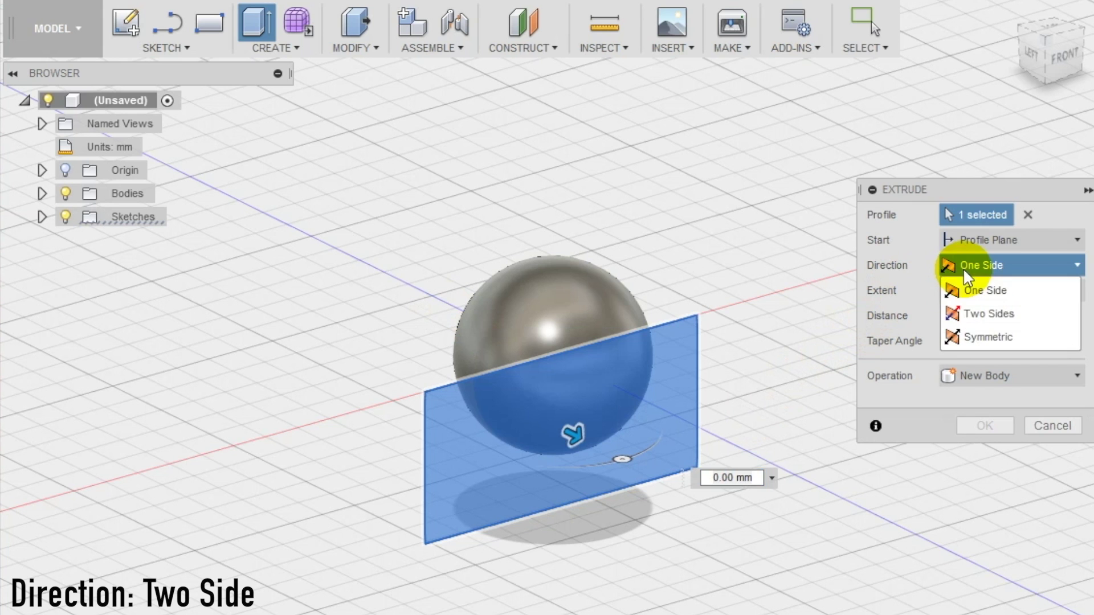
{"action": "left_click", "coordinate": [965, 312]}
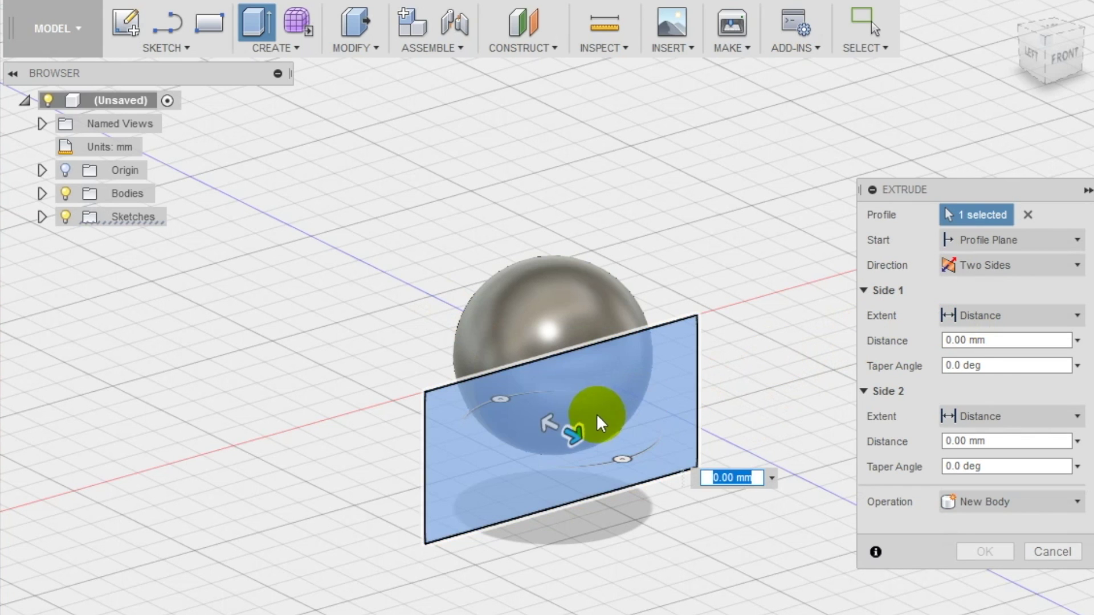
{"action": "left_click_drag", "start_coordinate": [581, 440], "coordinate": [667, 493]}
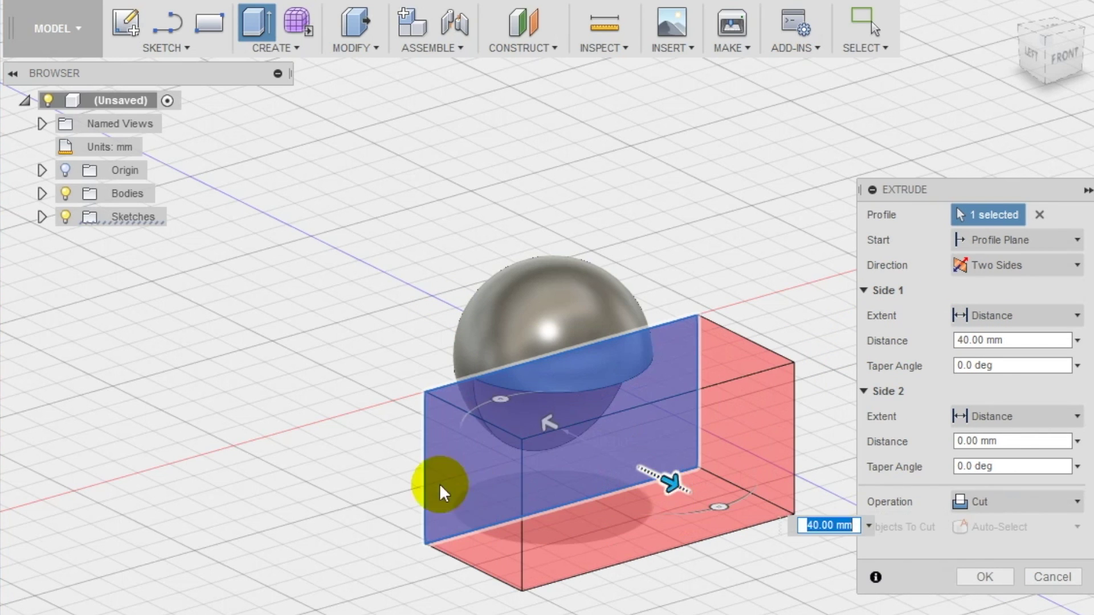
{"action": "middle_click_drag", "start_coordinate": [354, 483], "coordinate": [434, 464], "text": "shift"}
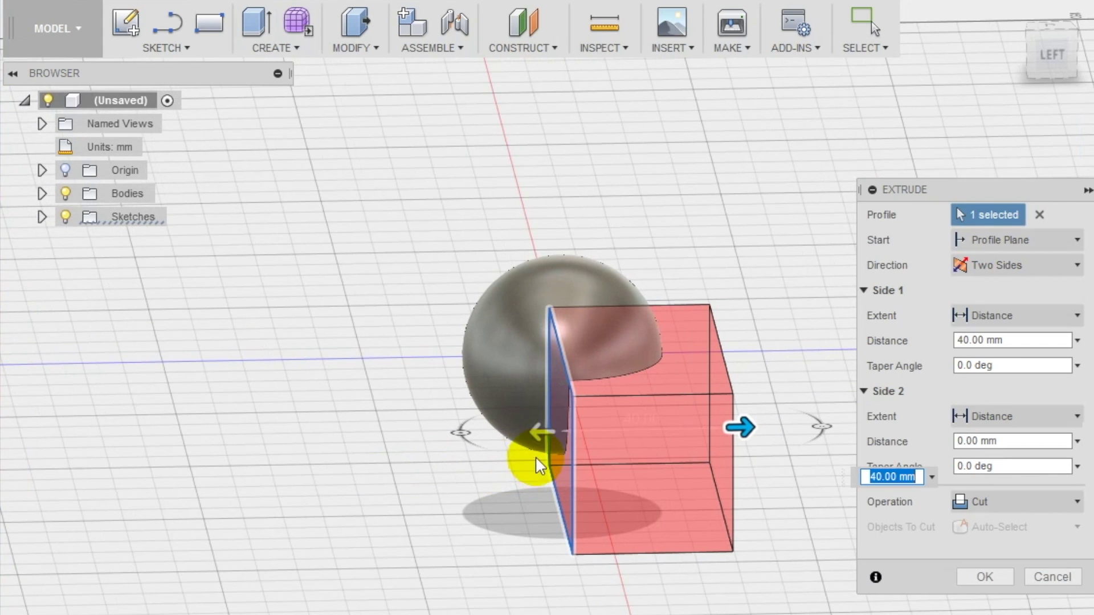
{"action": "left_click_drag", "start_coordinate": [536, 436], "coordinate": [436, 424]}
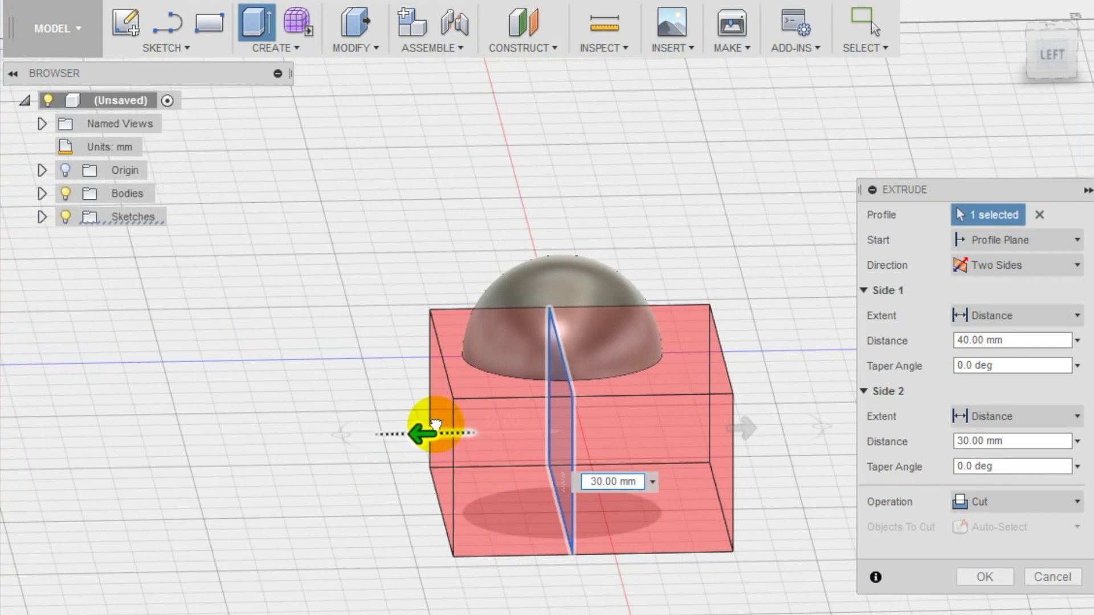
{"action": "middle_click_drag", "start_coordinate": [691, 520], "coordinate": [502, 522], "text": "shift"}
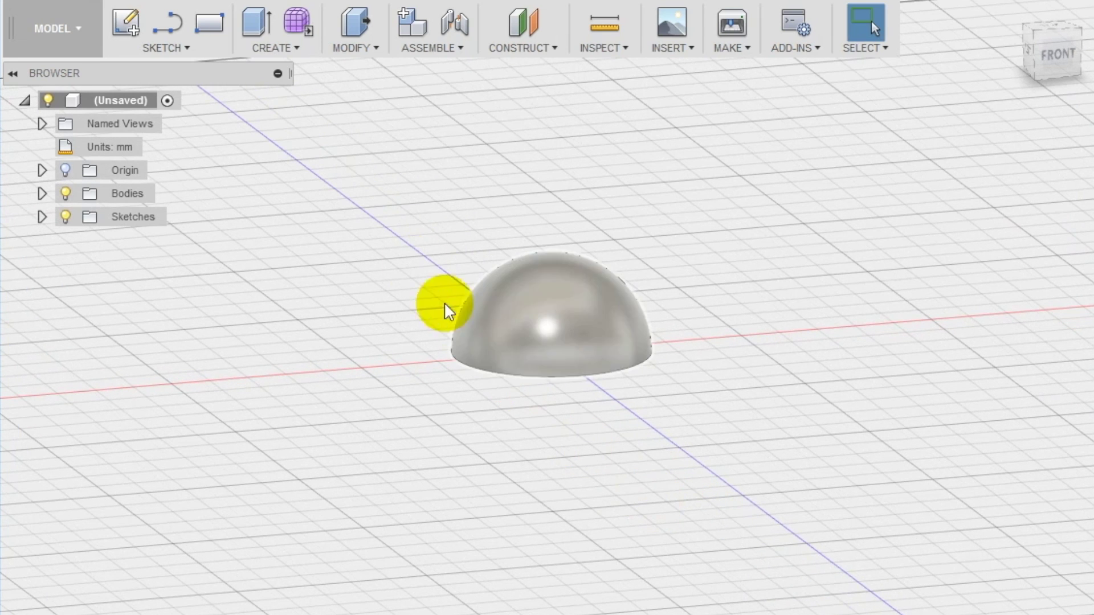
Add a 20 mm sphere left of the dome, joined to the hemisphere body as the head
{"action": "left_click", "coordinate": [285, 49]}
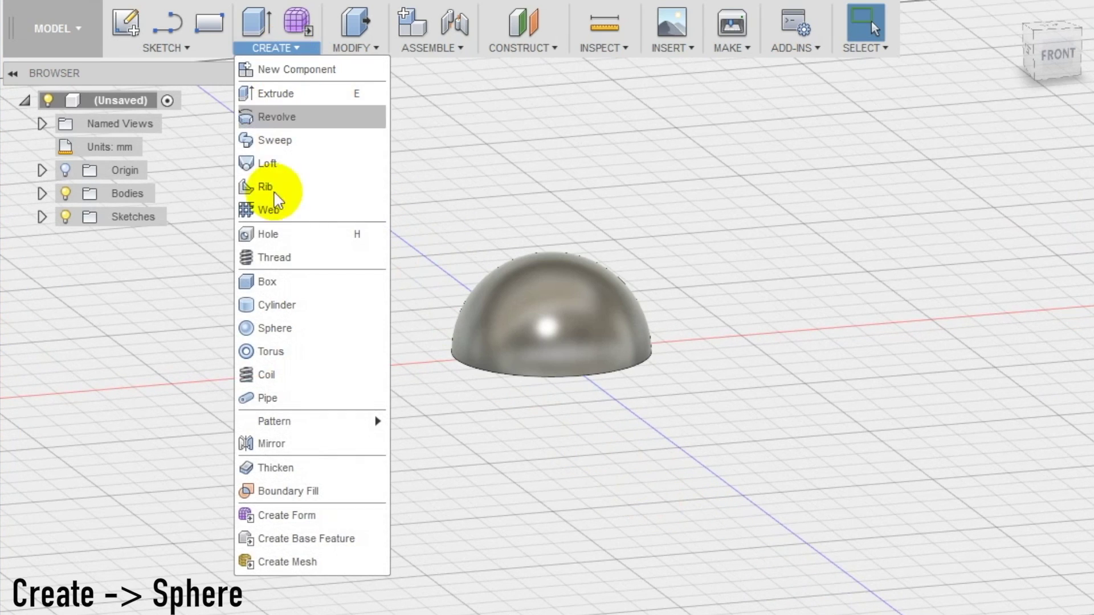
{"action": "left_click", "coordinate": [272, 331]}
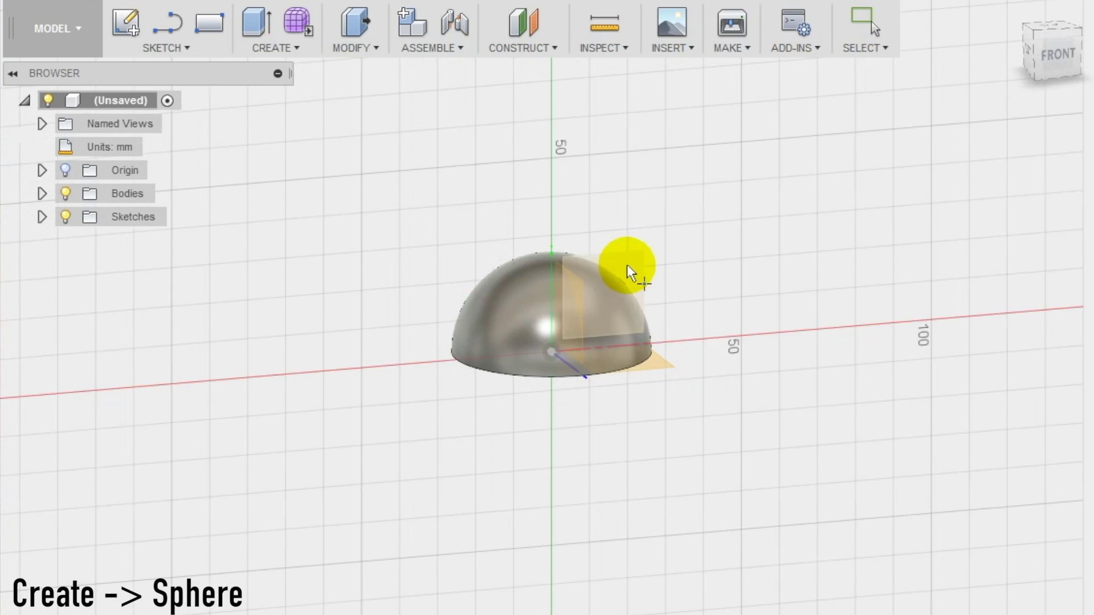
{"action": "left_click", "coordinate": [626, 264]}
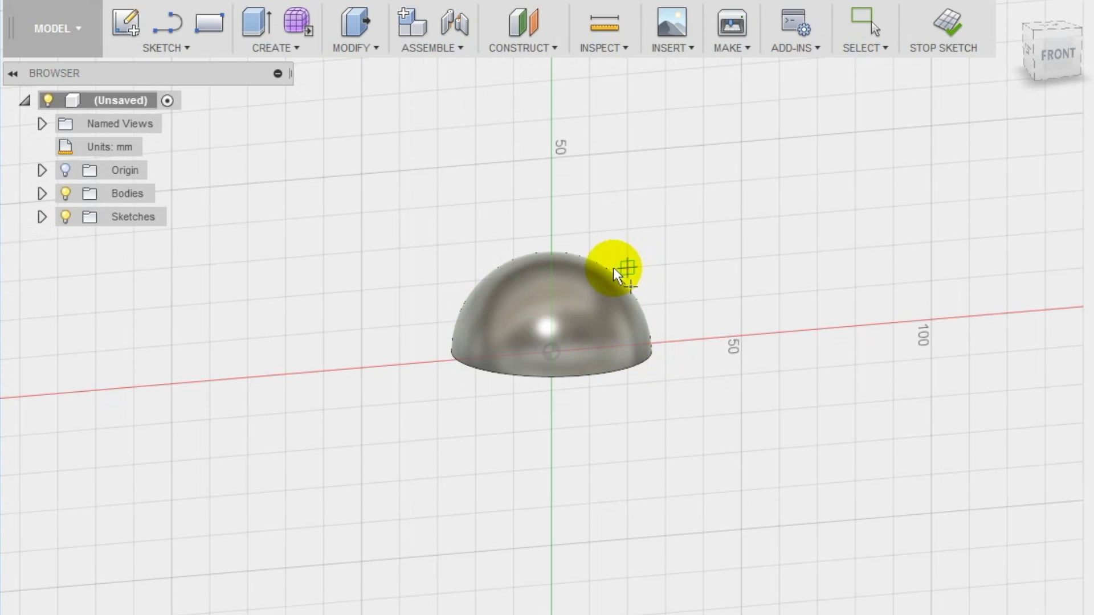
{"action": "left_click", "coordinate": [1060, 55]}
{"action": "left_click", "coordinate": [429, 310]}
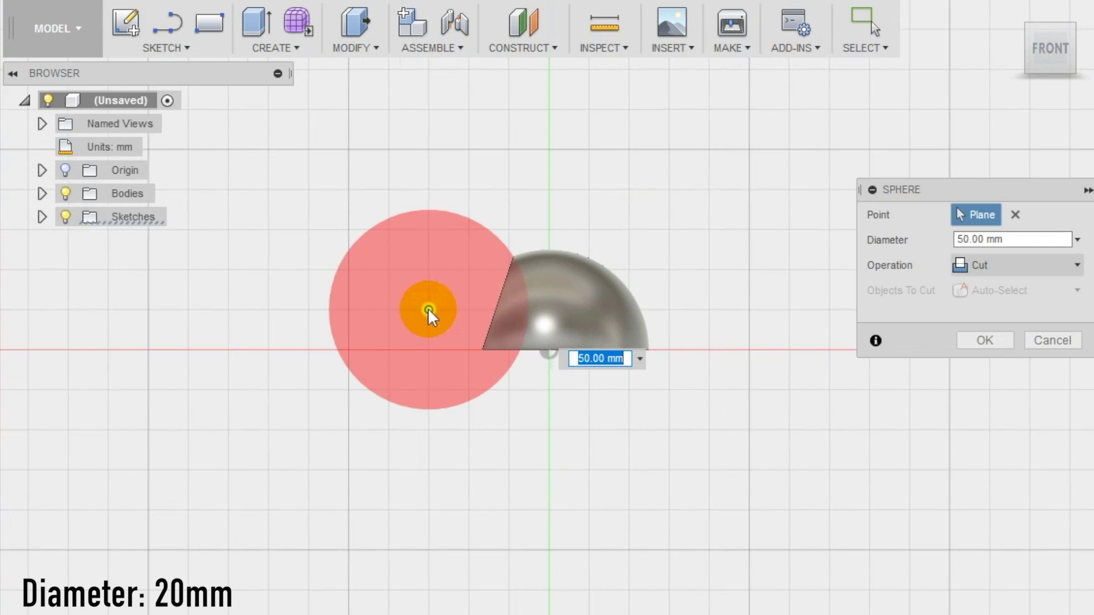
{"action": "type", "text": "20"}
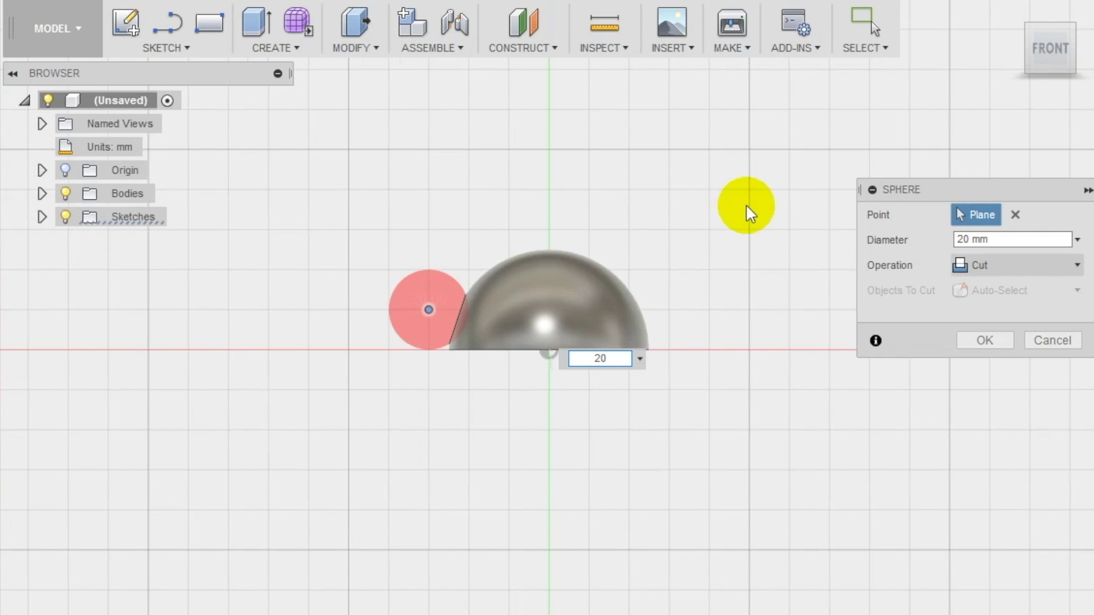
{"action": "left_click", "coordinate": [1002, 264]}
{"action": "left_click", "coordinate": [991, 287]}
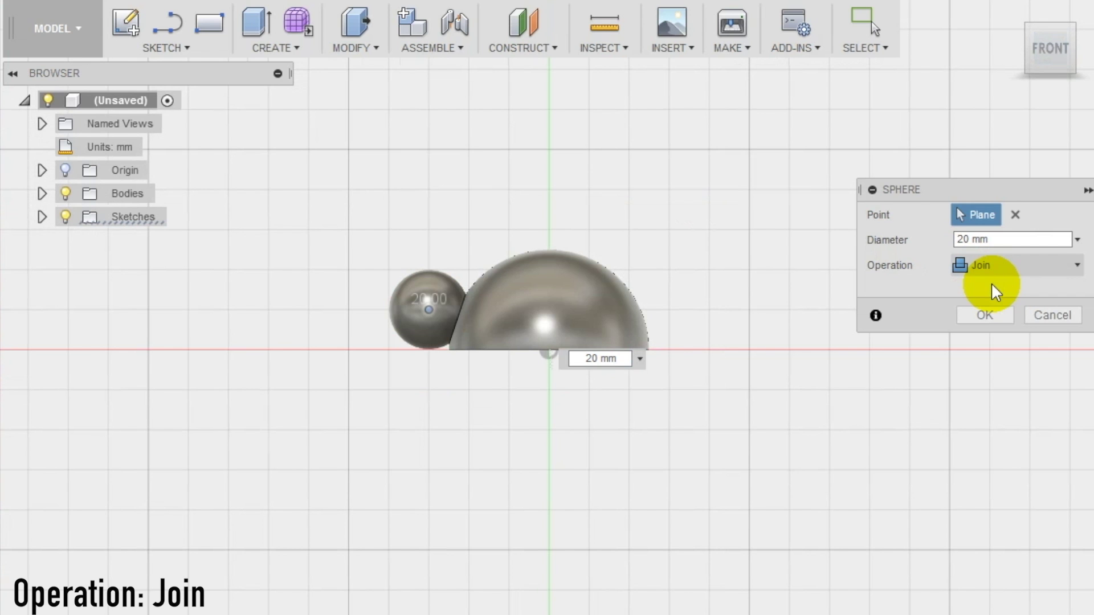
{"action": "left_click", "coordinate": [983, 314]}
{"action": "middle_click_drag", "start_coordinate": [458, 415], "coordinate": [512, 415], "text": "shift"}
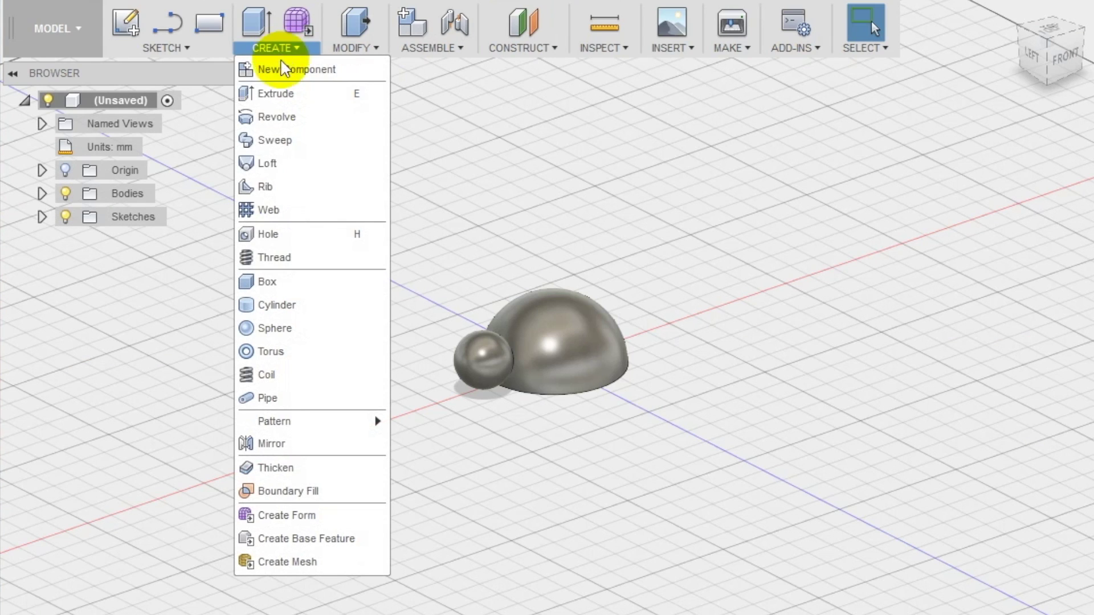
Place a 20 mm sphere as a separate new body to the right of the dome
{"action": "left_click", "coordinate": [278, 326]}
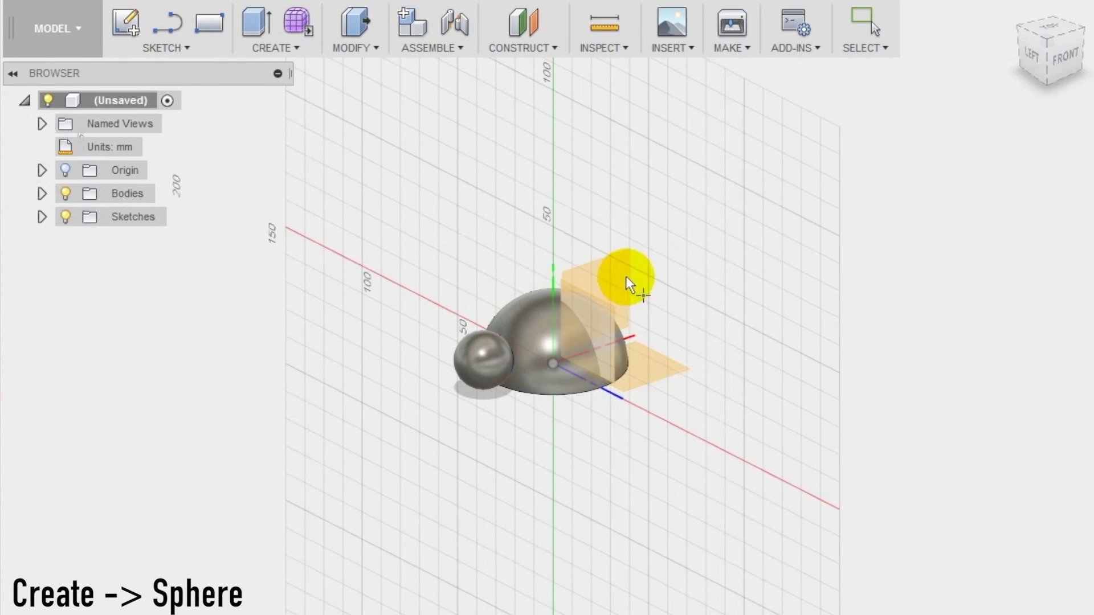
{"action": "left_click", "coordinate": [626, 278]}
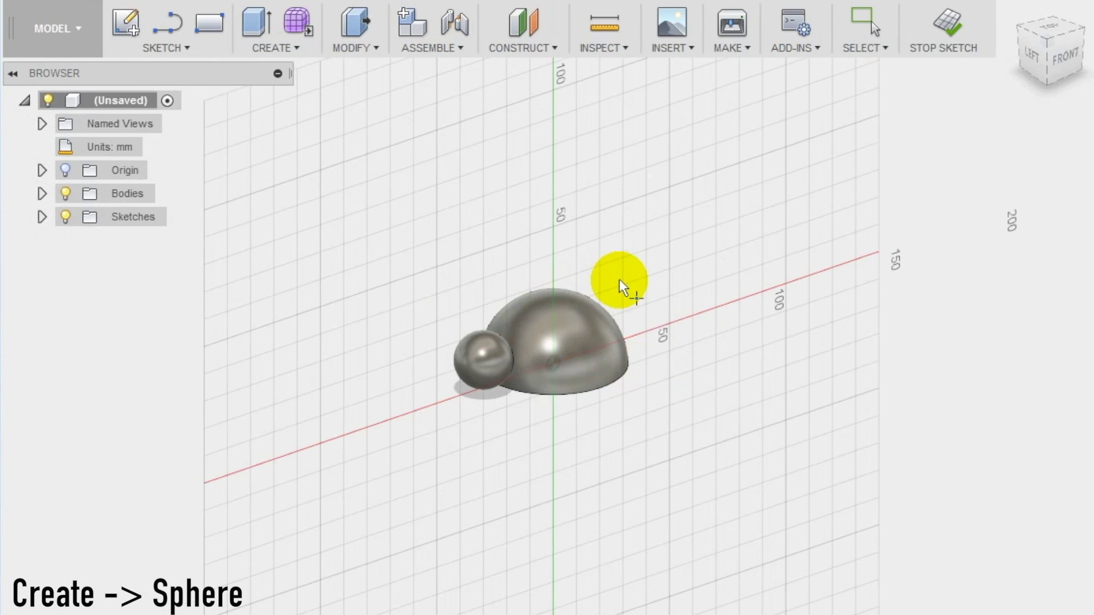
{"action": "left_click", "coordinate": [672, 323]}
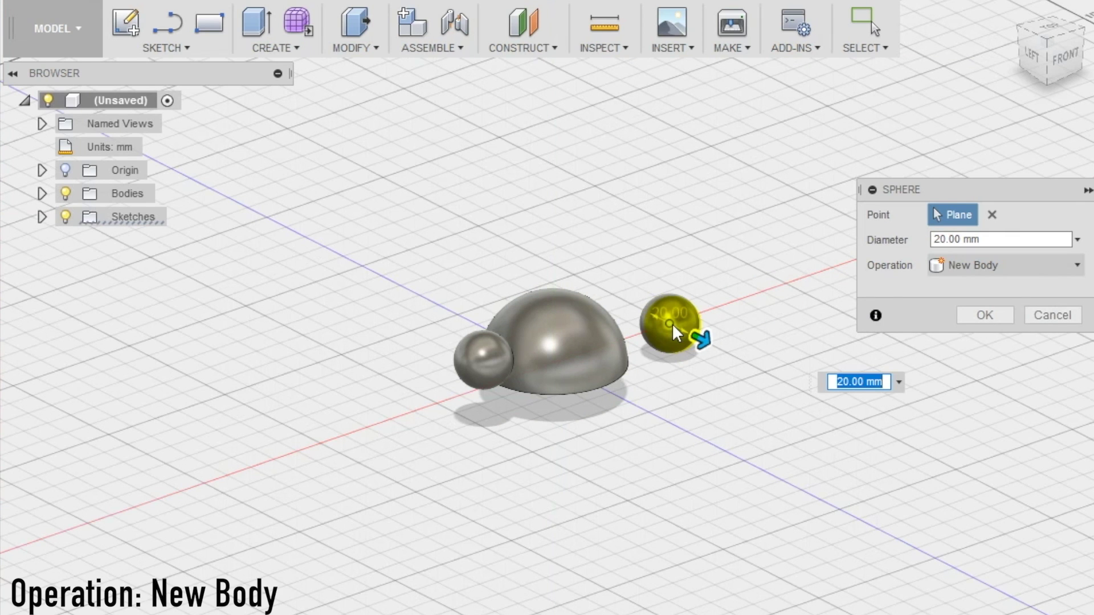
{"action": "left_click", "coordinate": [982, 313]}
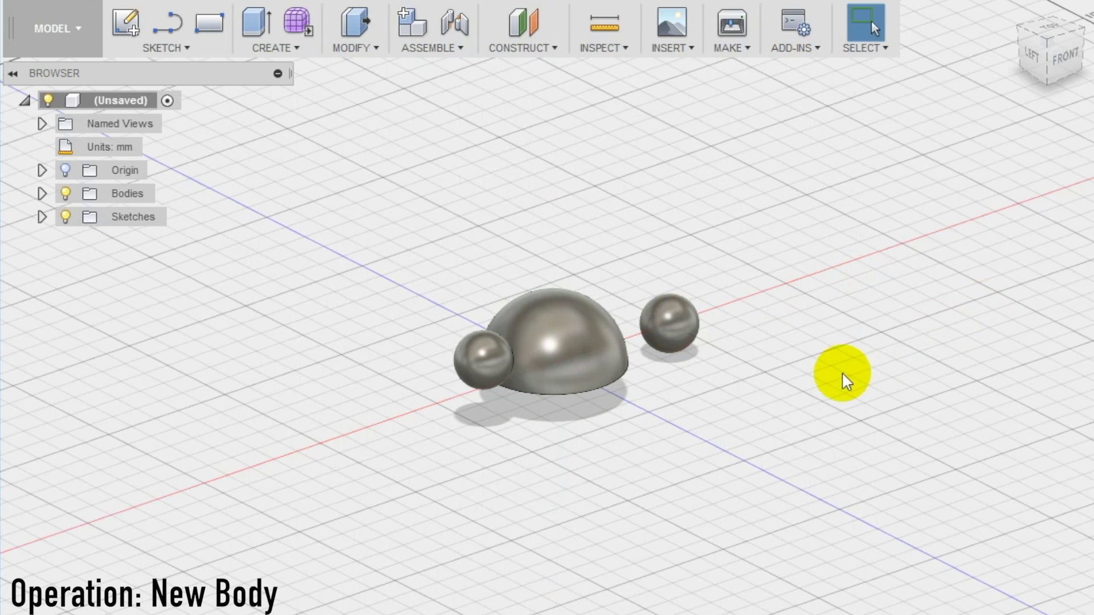
{"action": "middle_click_drag", "start_coordinate": [834, 383], "coordinate": [773, 360], "text": "shift"}
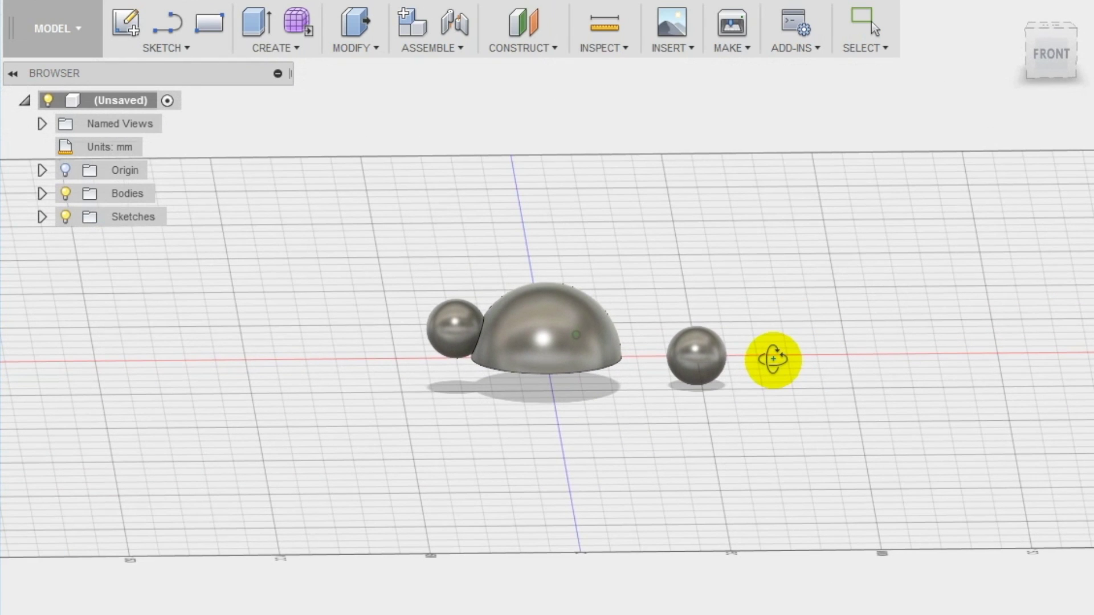
{"action": "left_click", "coordinate": [717, 354]}
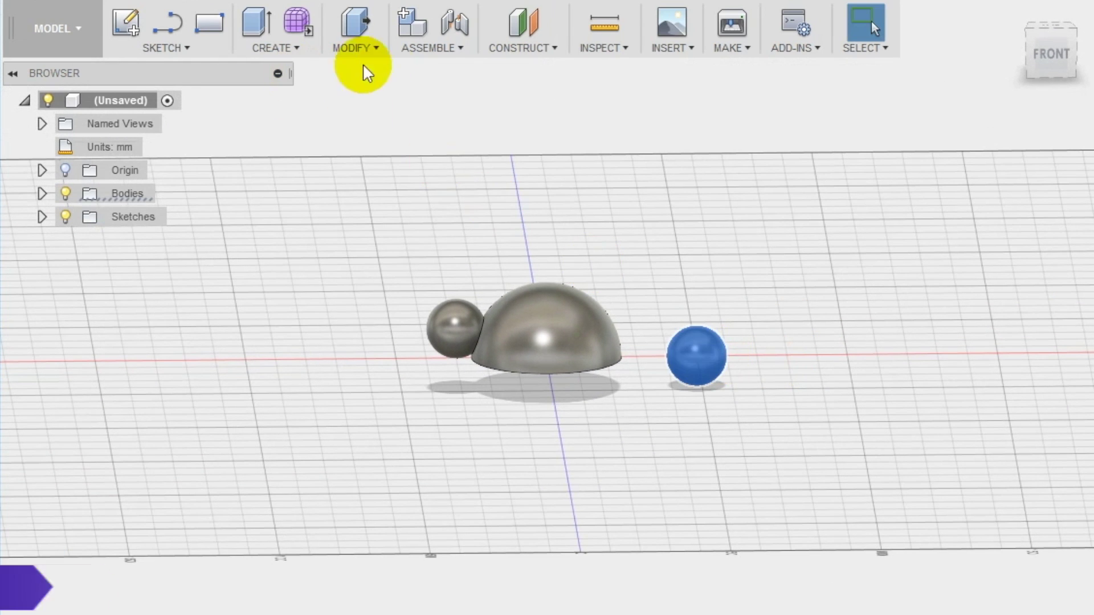
Move the right-hand sphere so it sits partly sunk into the dome's surface
{"action": "left_click", "coordinate": [349, 48]}
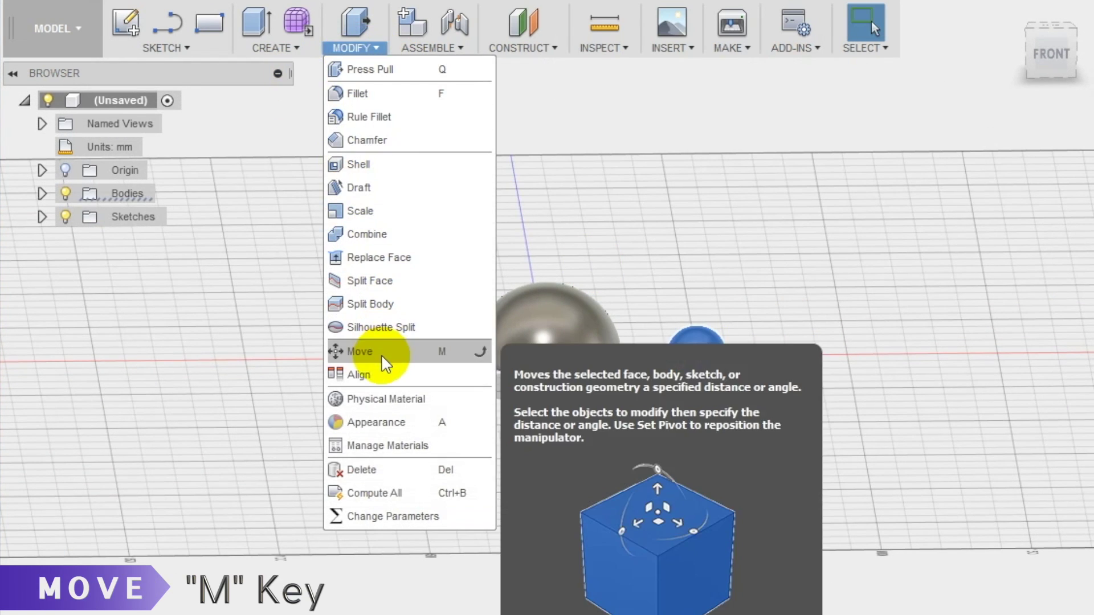
{"action": "left_click", "coordinate": [381, 353]}
{"action": "left_click_drag", "start_coordinate": [763, 359], "coordinate": [611, 340]}
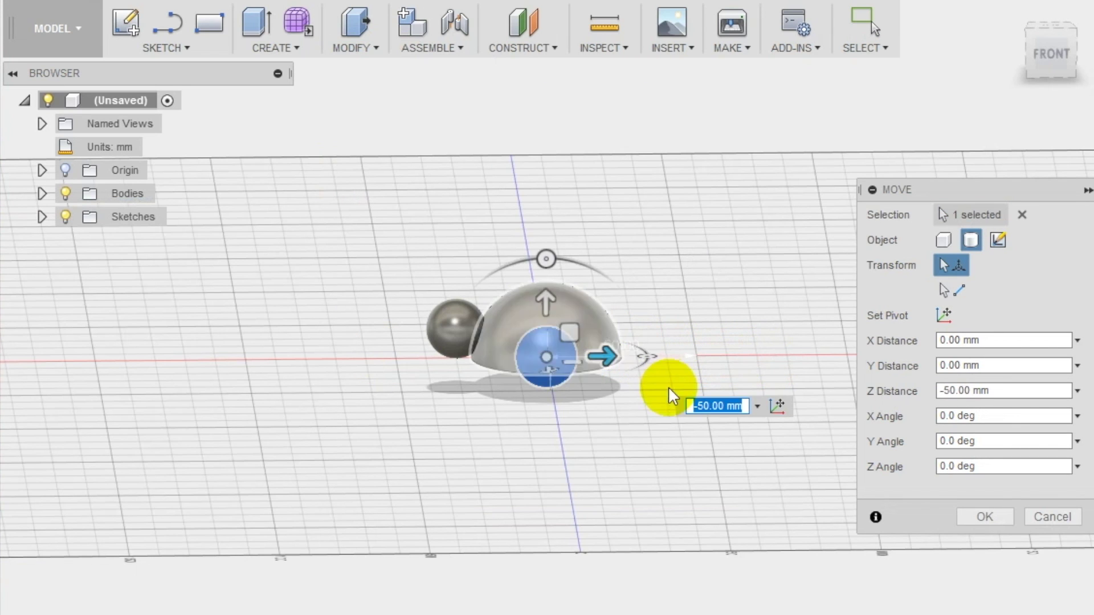
{"action": "middle_click_drag", "start_coordinate": [632, 398], "coordinate": [542, 301], "text": "shift"}
{"action": "left_click_drag", "start_coordinate": [543, 300], "coordinate": [539, 242]}
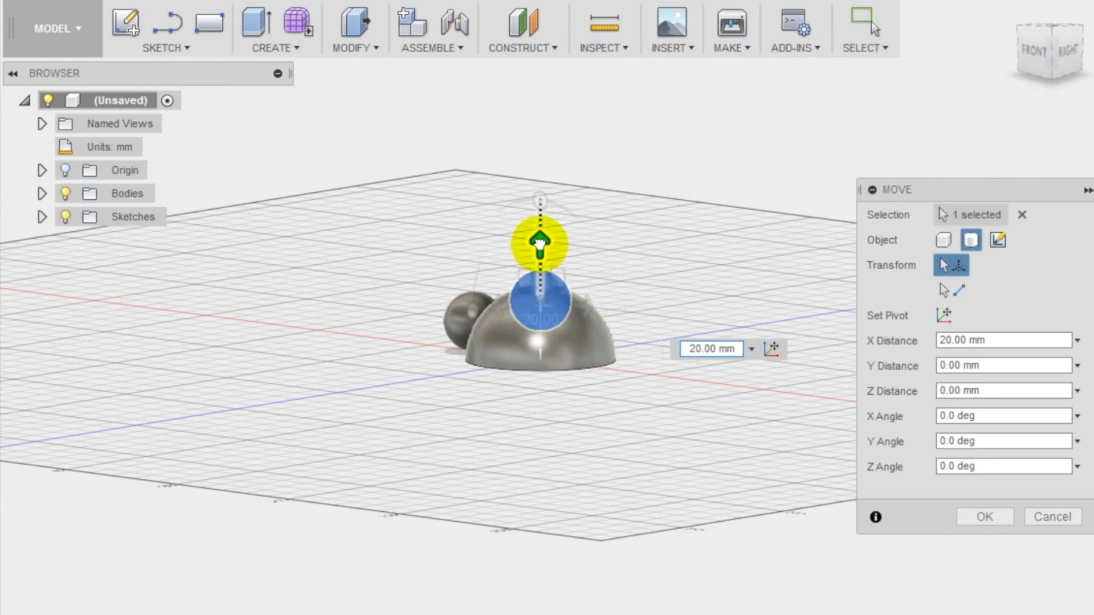
{"action": "scroll", "coordinate": [558, 359], "scroll_direction": "up", "scroll_amount": 5}
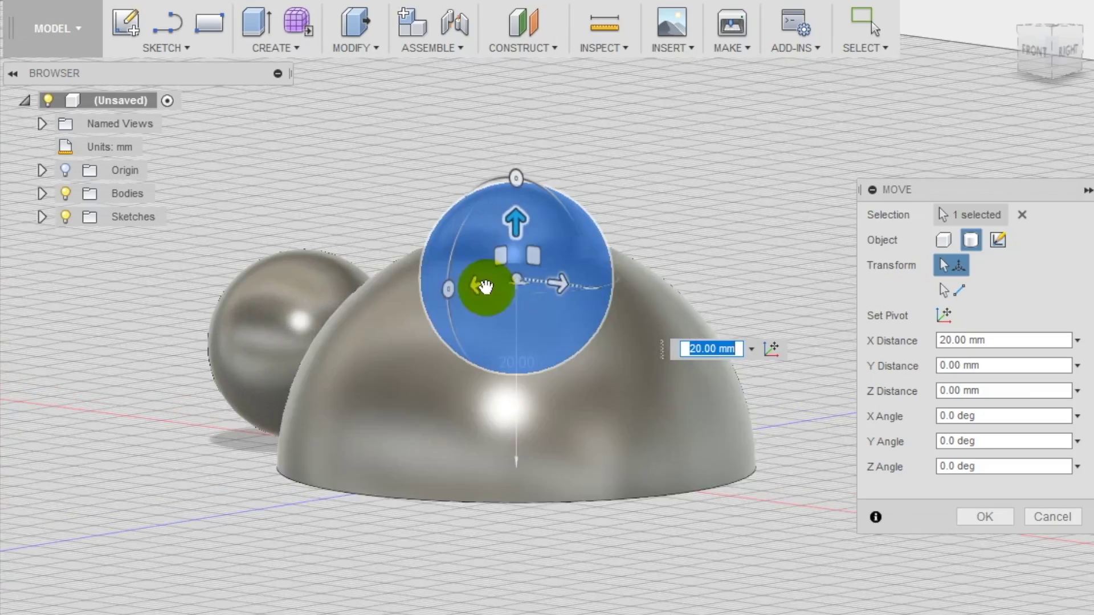
{"action": "middle_click_drag", "start_coordinate": [541, 364], "coordinate": [434, 385], "text": "shift"}
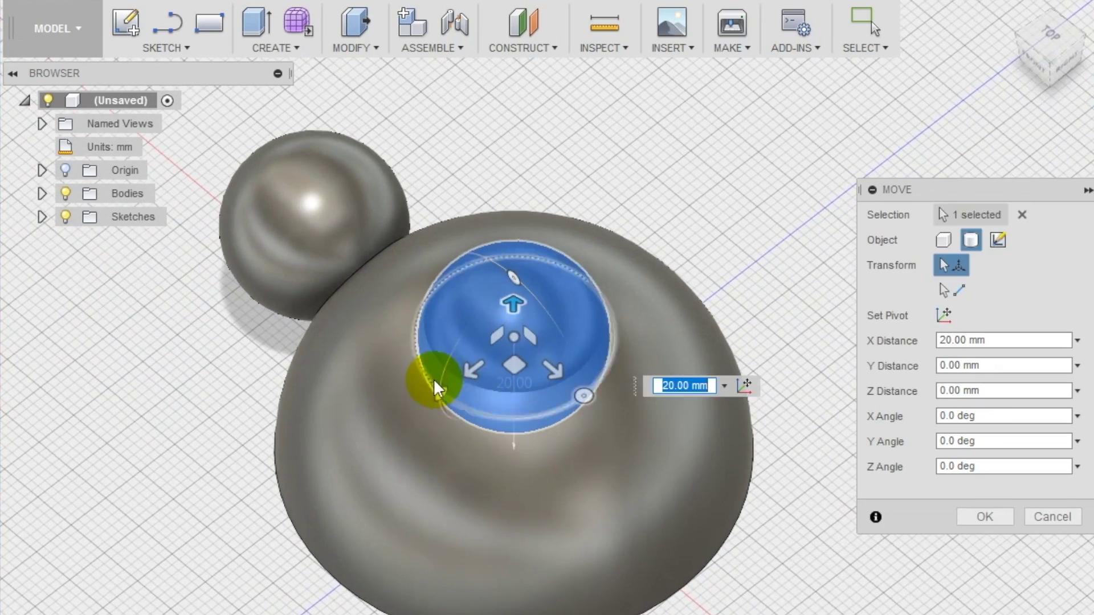
{"action": "left_click_drag", "start_coordinate": [469, 376], "coordinate": [451, 444]}
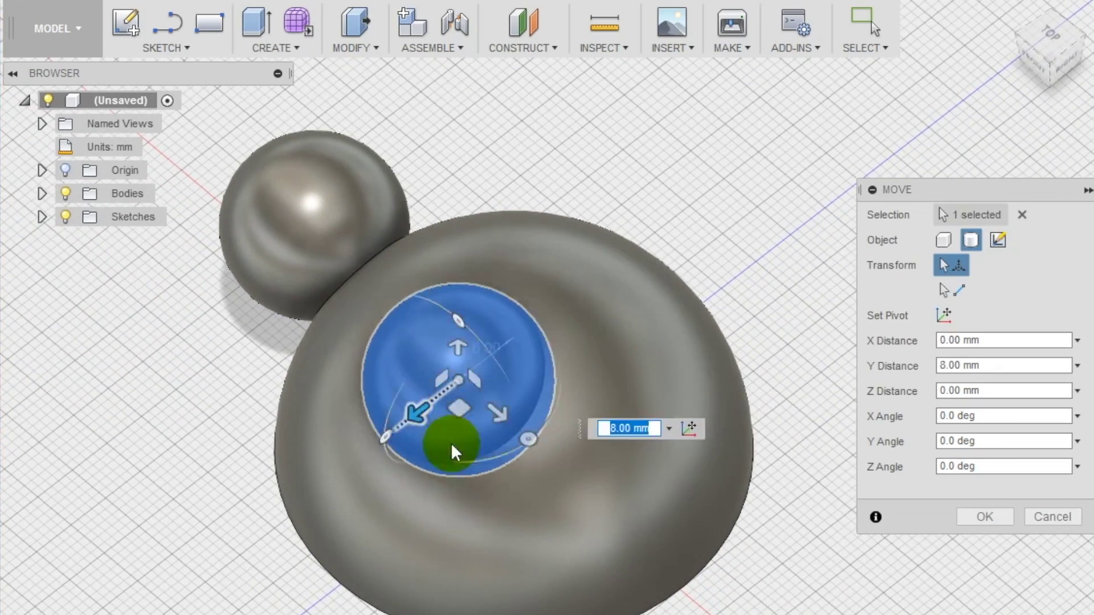
{"action": "middle_click_drag", "start_coordinate": [452, 444], "coordinate": [850, 518], "text": "shift"}
{"action": "key", "text": "Return"}
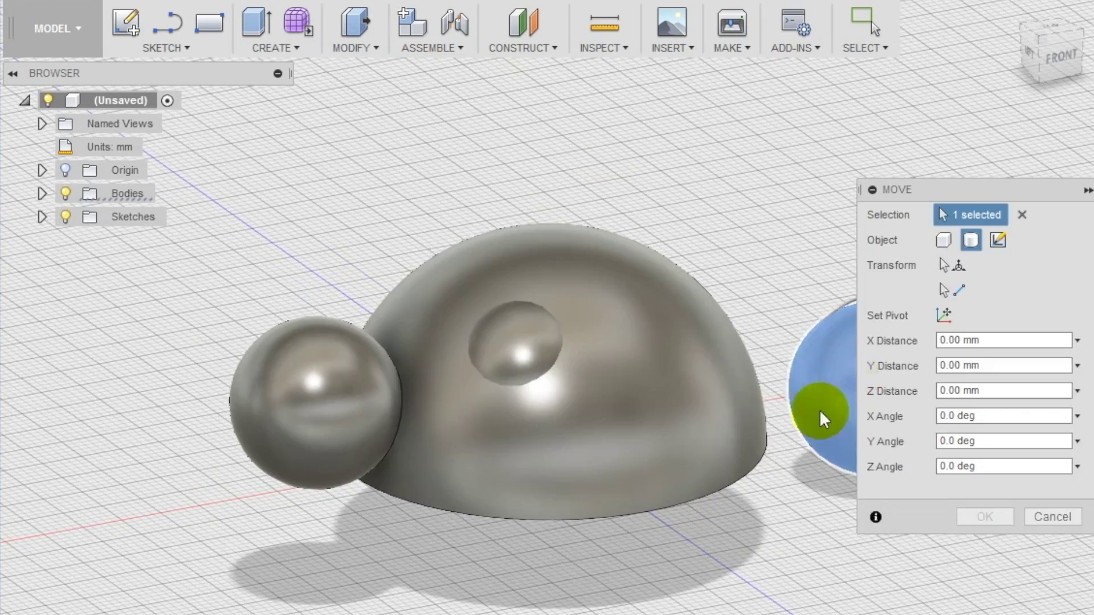
{"action": "left_click_drag", "start_coordinate": [817, 402], "coordinate": [701, 426]}
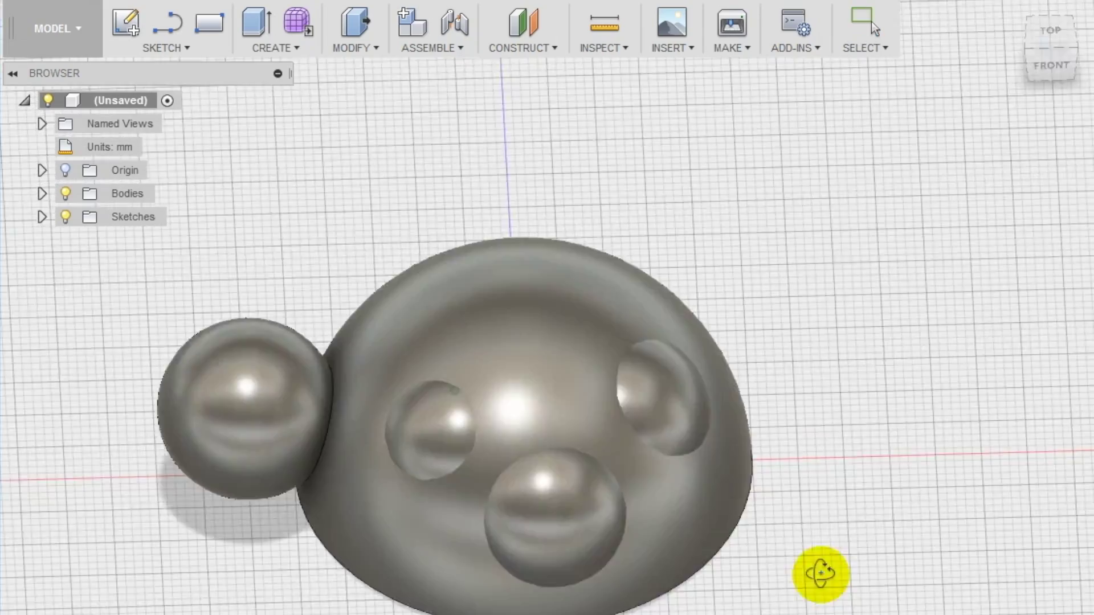
Move another dot sphere into place on the dome
{"action": "left_click", "coordinate": [353, 48]}
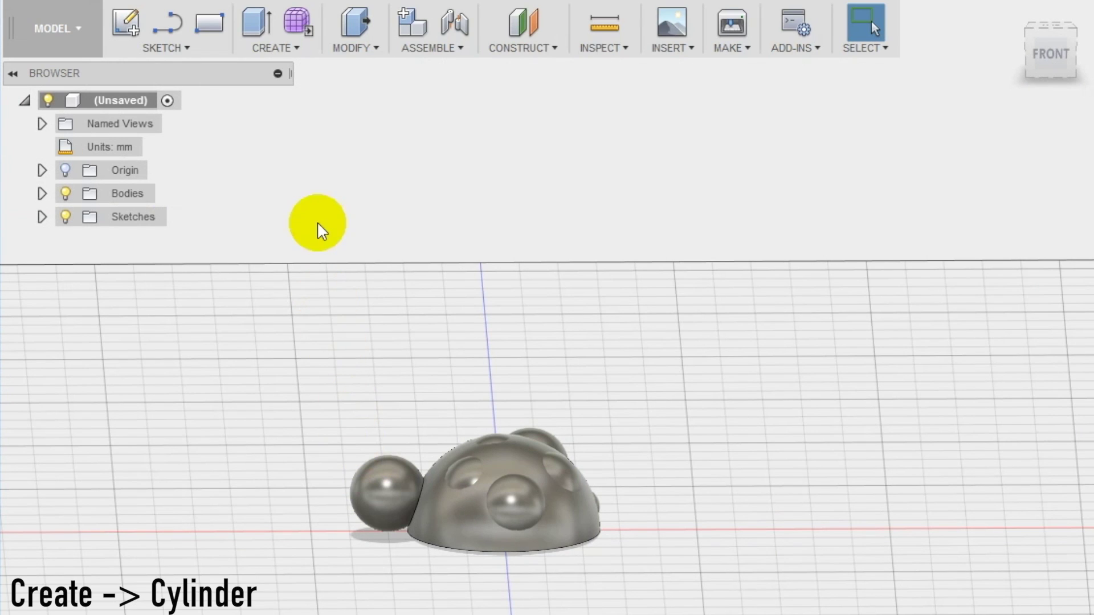
Create a 3 mm diameter, 20 mm tall cylinder on the front plane as an antenna rod
{"action": "left_click", "coordinate": [271, 46]}
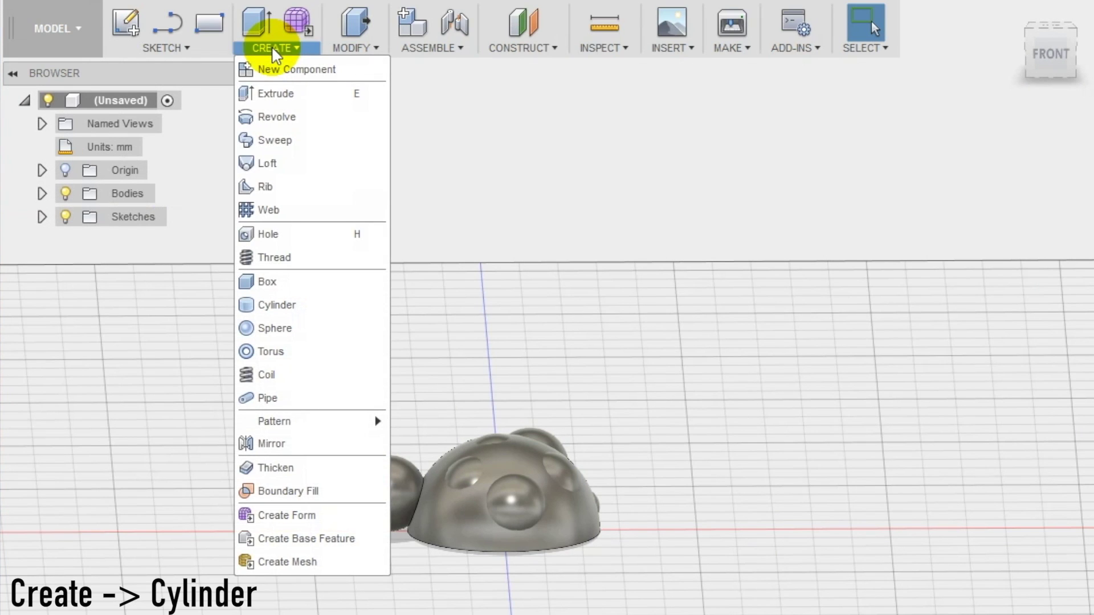
{"action": "left_click", "coordinate": [276, 304]}
{"action": "left_click", "coordinate": [584, 463]}
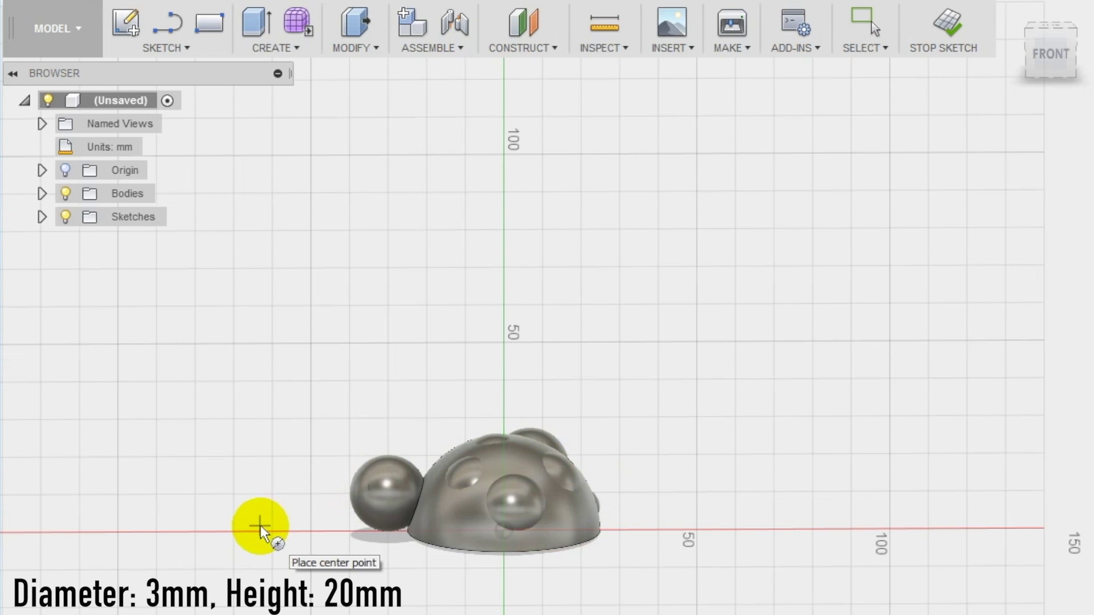
{"action": "left_click", "coordinate": [273, 497]}
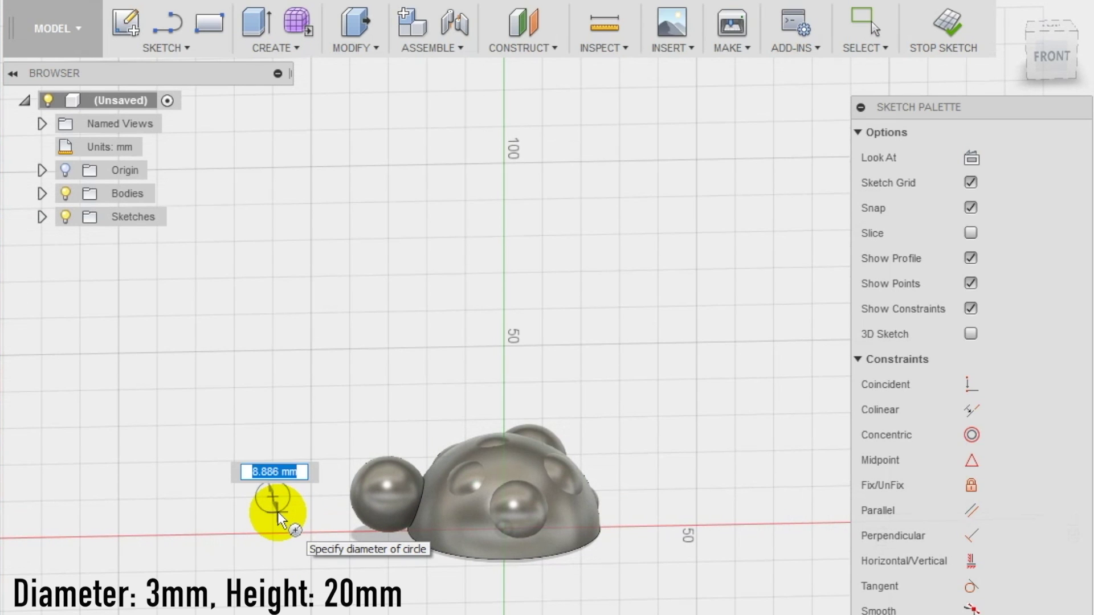
{"action": "left_click", "coordinate": [278, 512]}
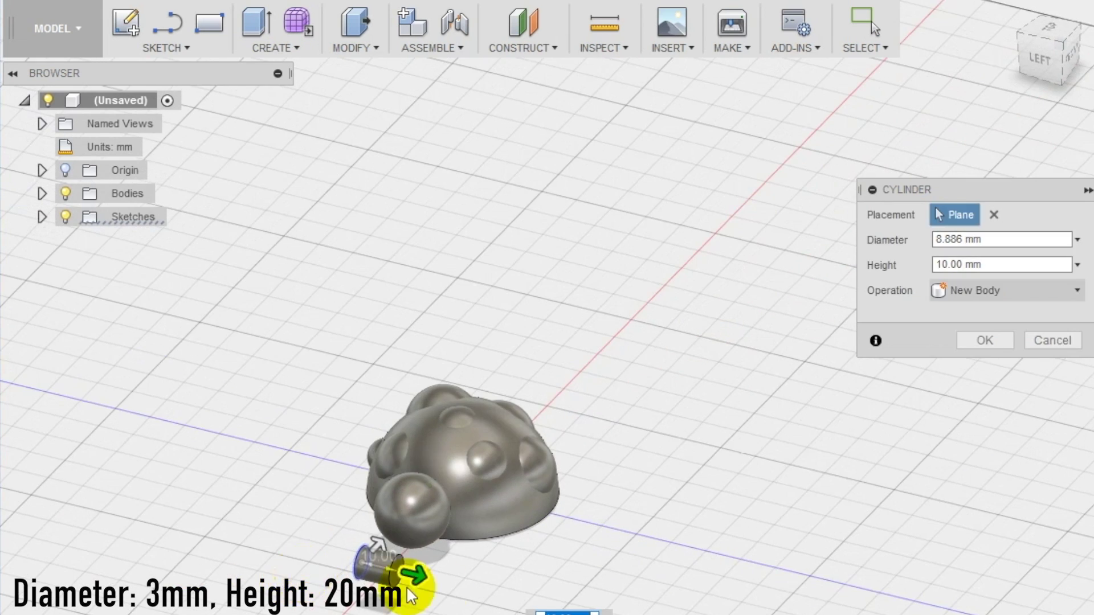
{"action": "left_click_drag", "start_coordinate": [409, 593], "coordinate": [459, 579]}
{"action": "left_click", "coordinate": [764, 231]}
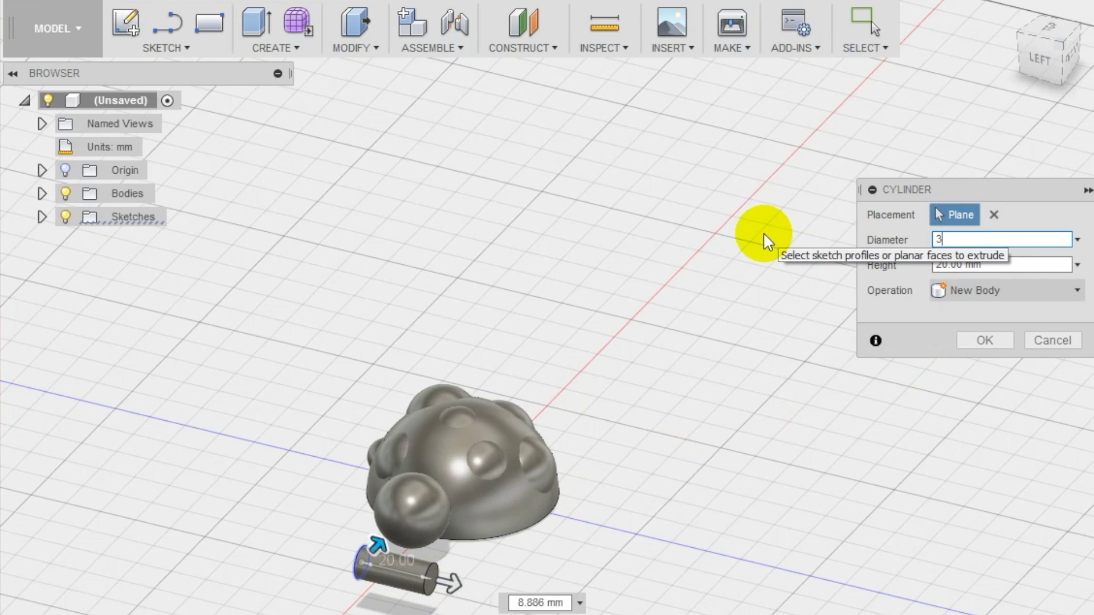
{"action": "key", "text": "Return"}
Rotate the rod upright and shift it into the top of the head sphere
{"action": "scroll", "coordinate": [489, 566], "scroll_direction": "up", "scroll_amount": 3}
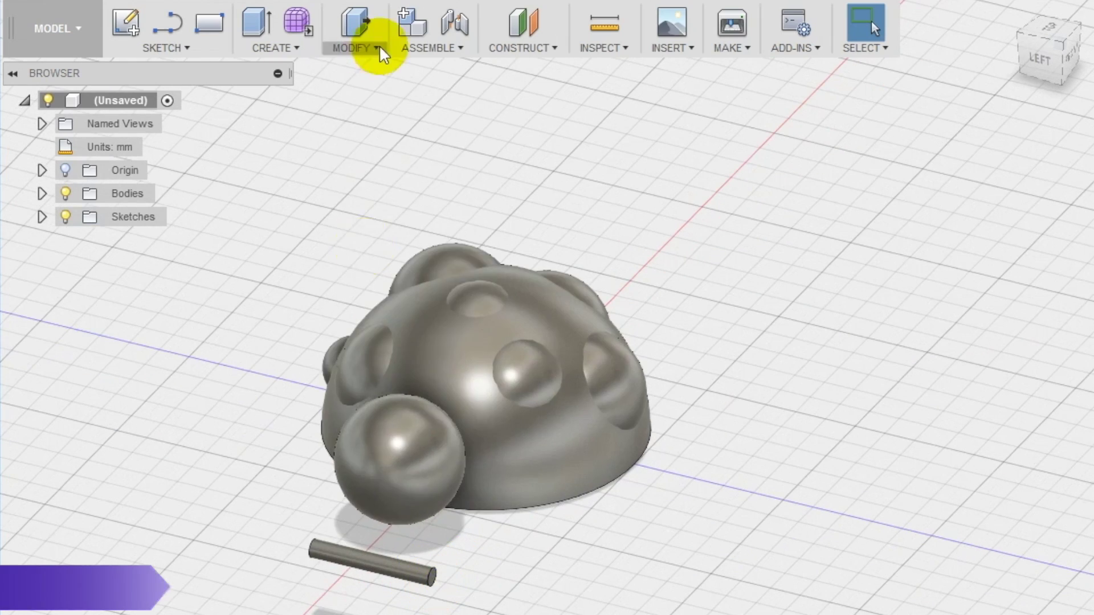
{"action": "key", "text": "m"}
{"action": "left_click", "coordinate": [376, 553]}
{"action": "left_click_drag", "start_coordinate": [427, 516], "coordinate": [623, 549]}
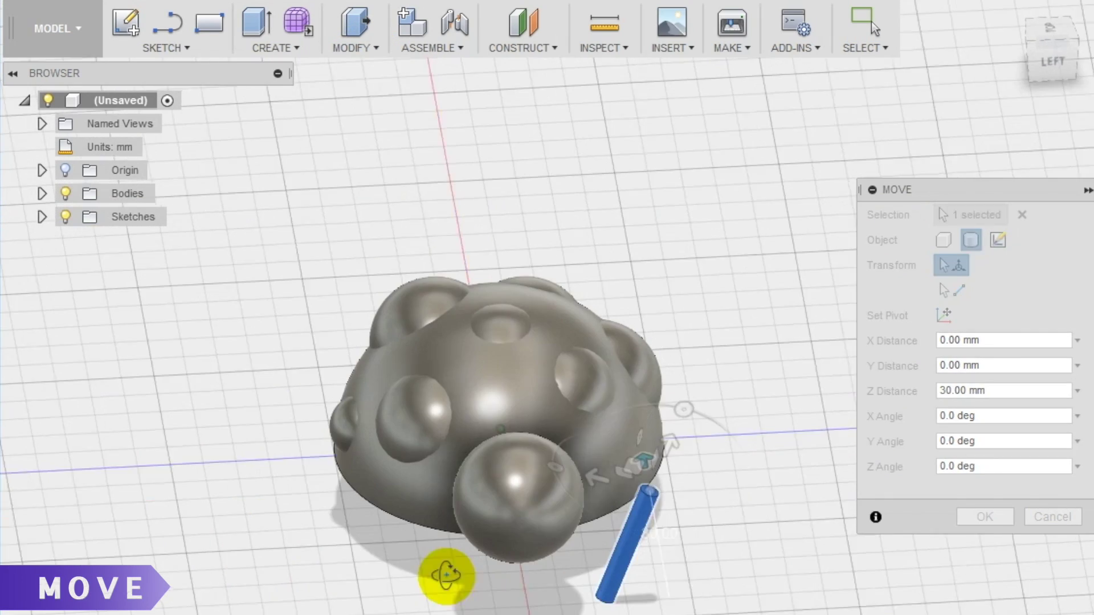
{"action": "left_click_drag", "start_coordinate": [439, 574], "coordinate": [578, 544]}
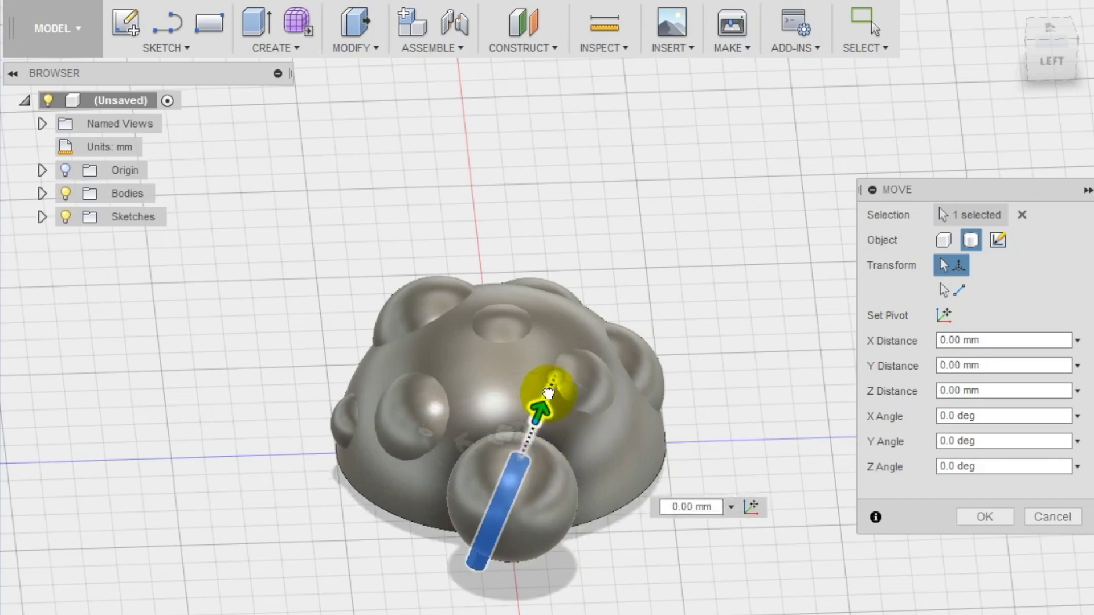
{"action": "left_click_drag", "start_coordinate": [541, 390], "coordinate": [500, 366]}
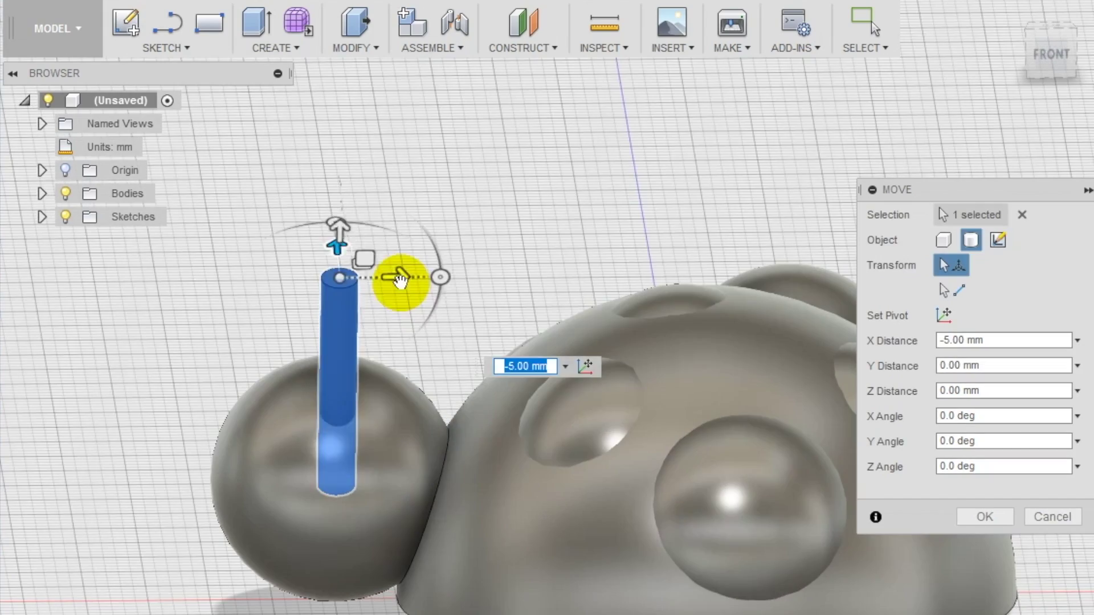
{"action": "left_click_drag", "start_coordinate": [400, 279], "coordinate": [435, 276]}
{"action": "left_click", "coordinate": [984, 517]}
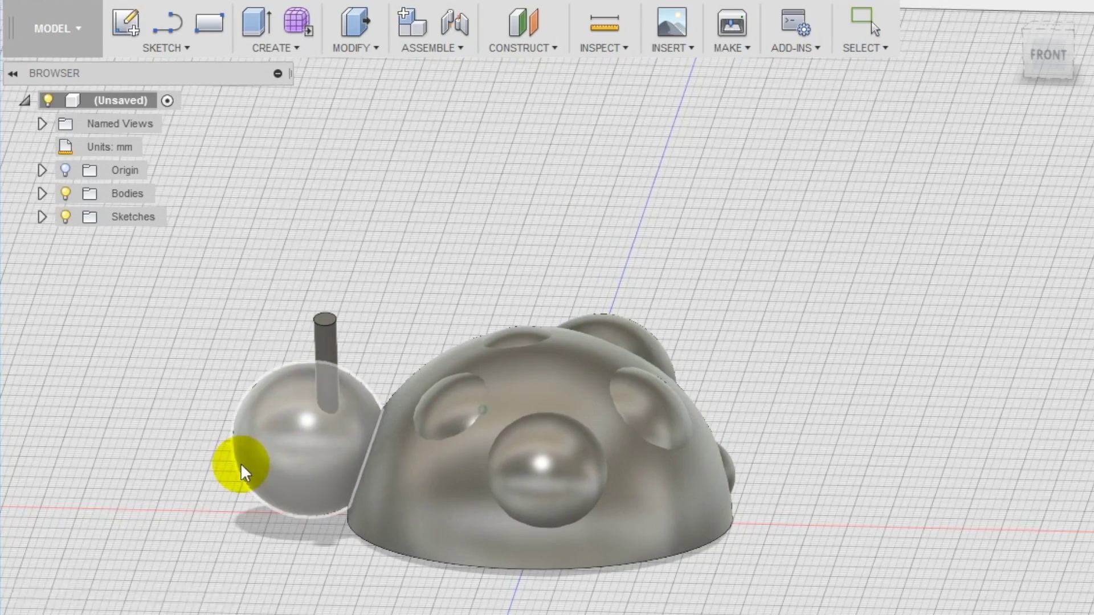
{"action": "left_click", "coordinate": [275, 47]}
Create a 10 mm sphere placed at the top of the antenna rod
{"action": "left_click", "coordinate": [269, 327]}
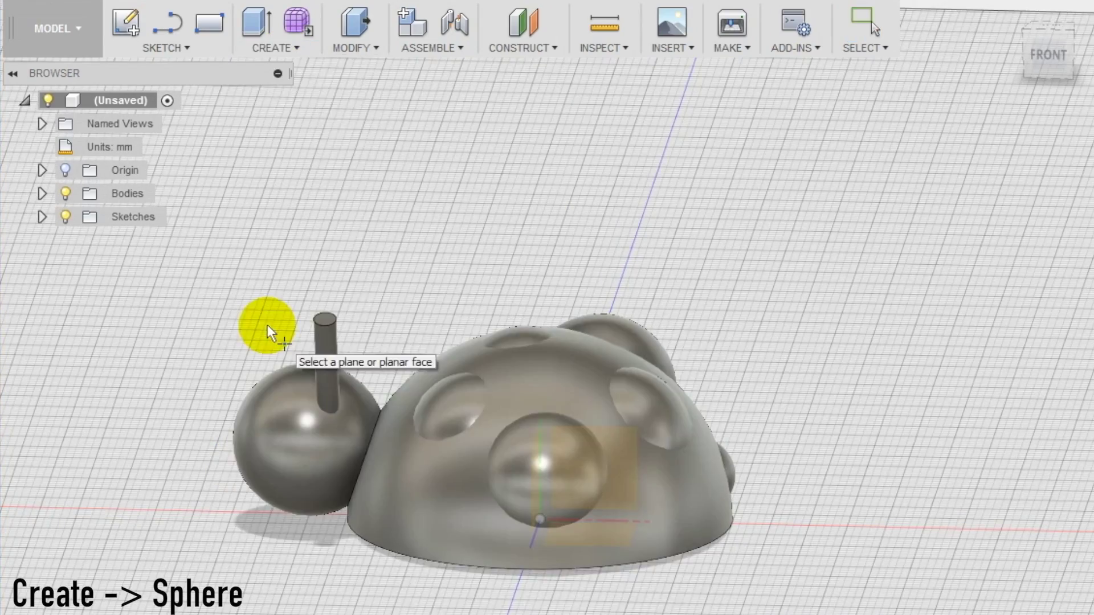
{"action": "left_click", "coordinate": [589, 446]}
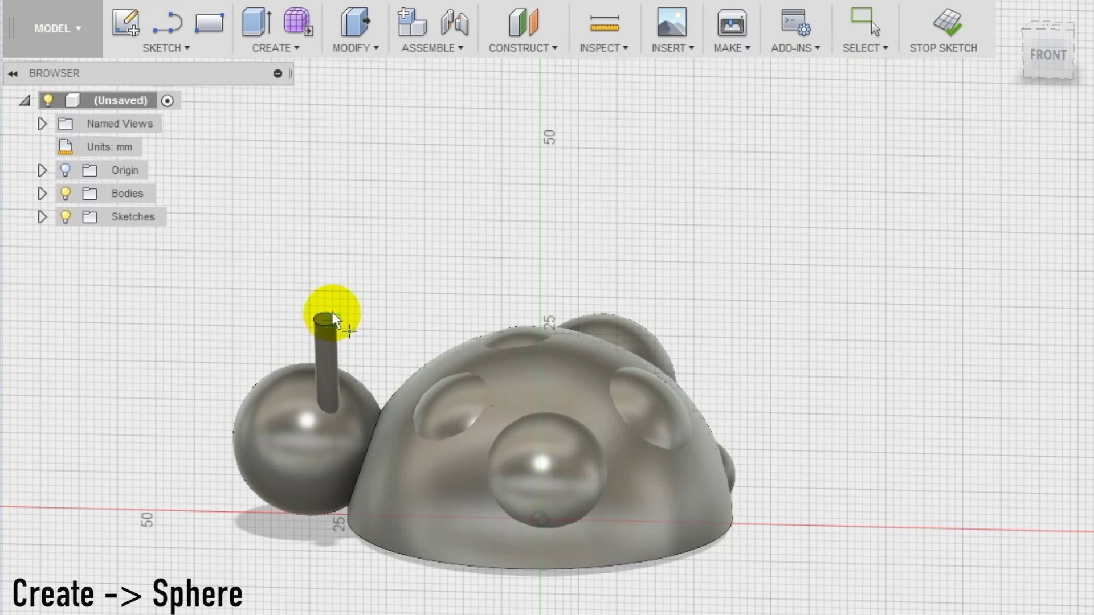
{"action": "left_click", "coordinate": [330, 303]}
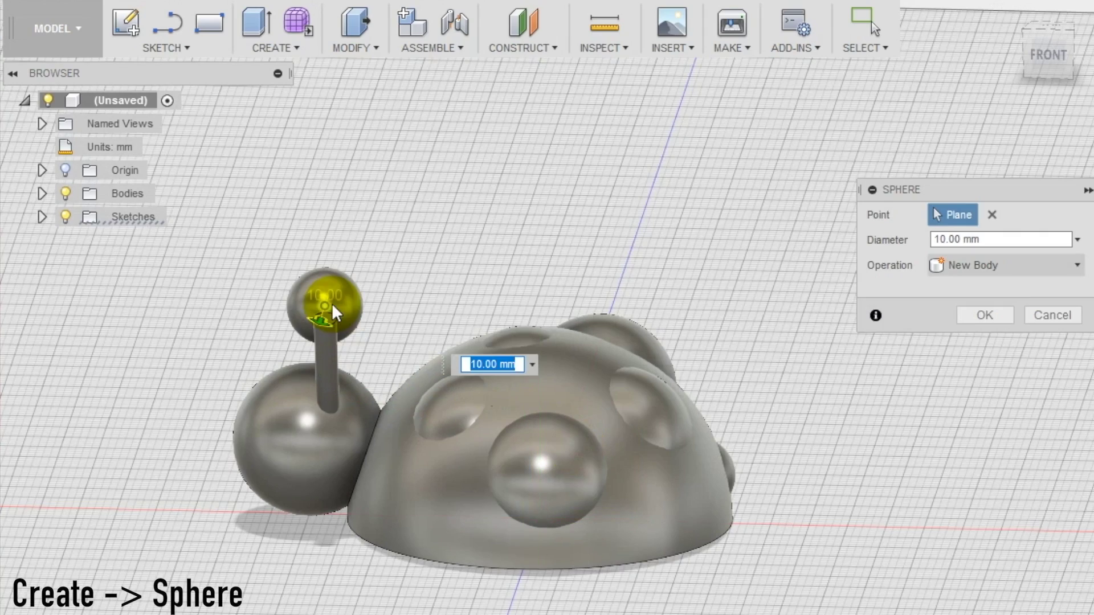
{"action": "left_click", "coordinate": [989, 312]}
{"action": "middle_click_drag", "start_coordinate": [374, 377], "coordinate": [498, 361], "text": "shift"}
Move the small sphere about 10 mm up so it sits exactly on the rod's tip
{"action": "left_click", "coordinate": [363, 46]}
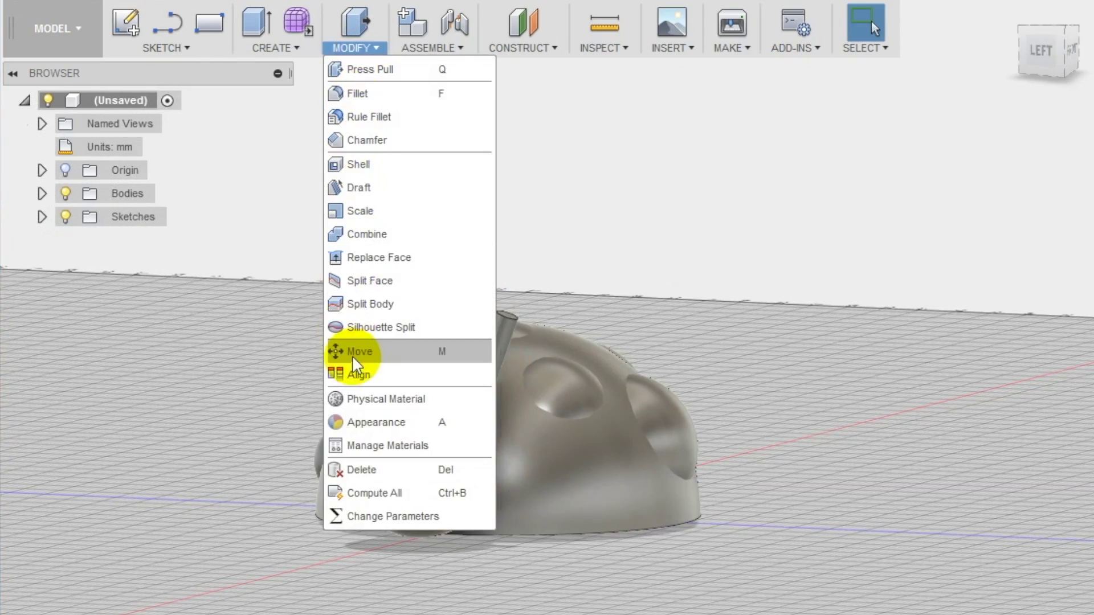
{"action": "left_click", "coordinate": [345, 350]}
{"action": "left_click", "coordinate": [419, 315]}
{"action": "left_click_drag", "start_coordinate": [476, 324], "coordinate": [574, 452]}
{"action": "middle_click_drag", "start_coordinate": [574, 453], "coordinate": [330, 393], "text": "shift"}
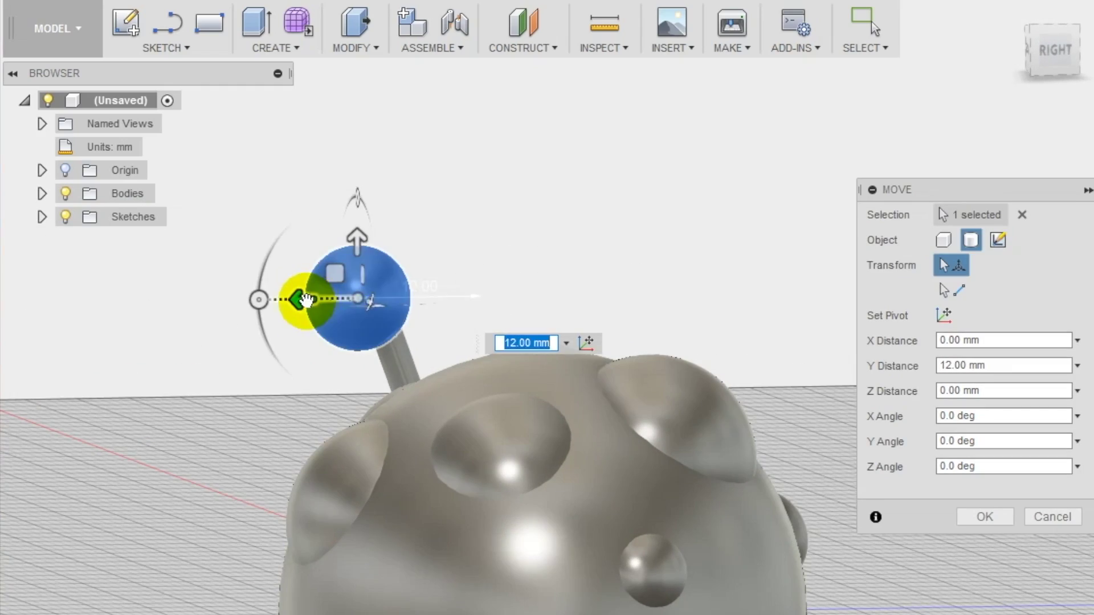
{"action": "left_click_drag", "start_coordinate": [307, 300], "coordinate": [328, 302]}
{"action": "middle_click_drag", "start_coordinate": [237, 354], "coordinate": [645, 374], "text": "shift"}
{"action": "left_click_drag", "start_coordinate": [579, 305], "coordinate": [578, 378]}
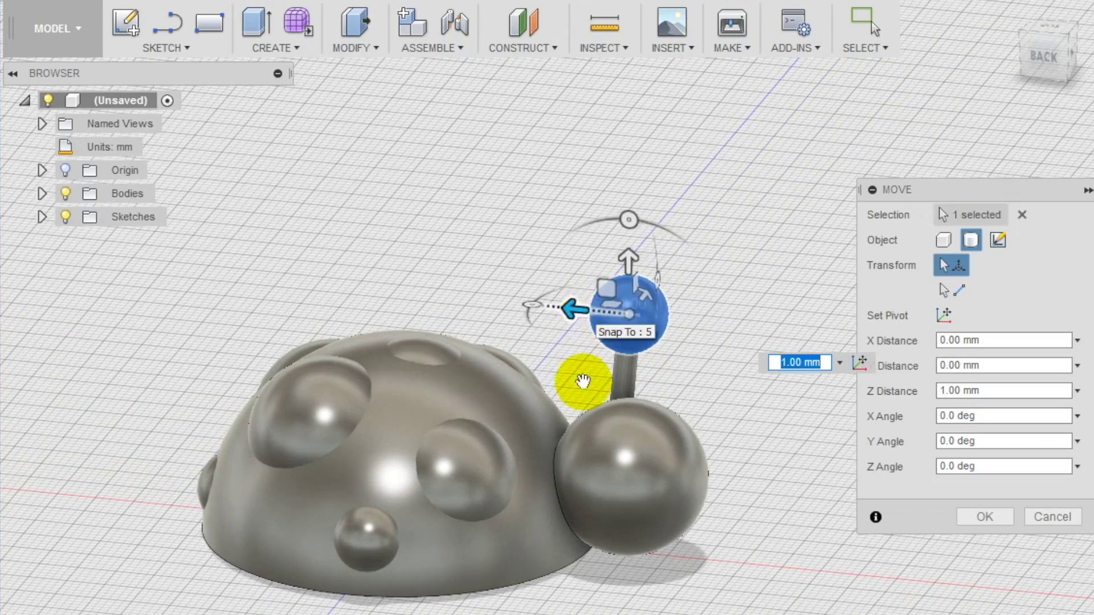
{"action": "middle_click_drag", "start_coordinate": [578, 378], "coordinate": [397, 399], "text": "shift"}
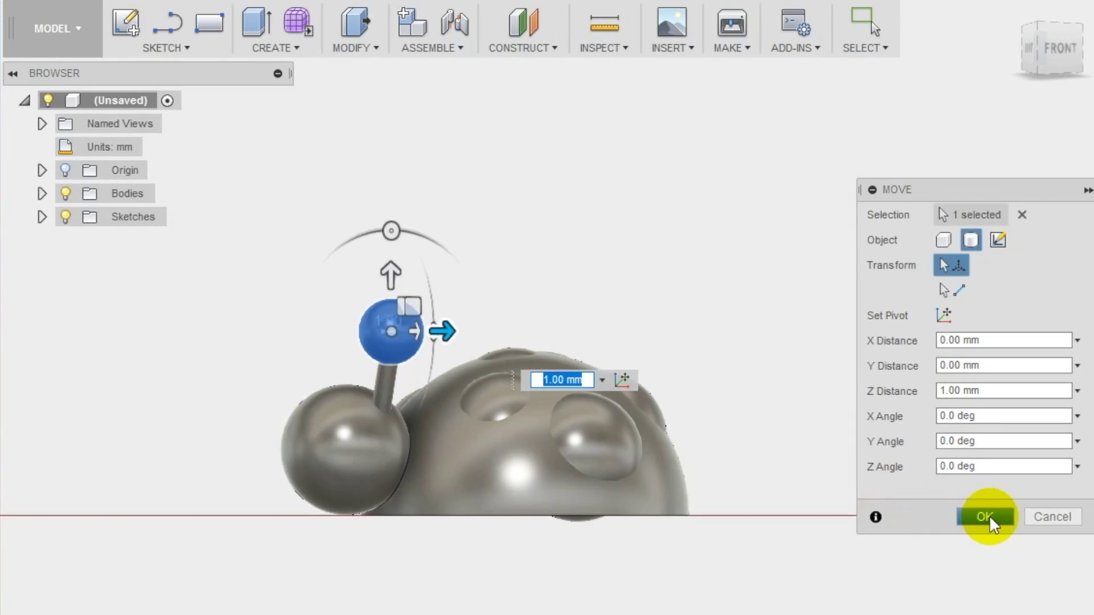
{"action": "left_click", "coordinate": [984, 517]}
{"action": "middle_click_drag", "start_coordinate": [489, 443], "coordinate": [560, 610], "text": "shift"}
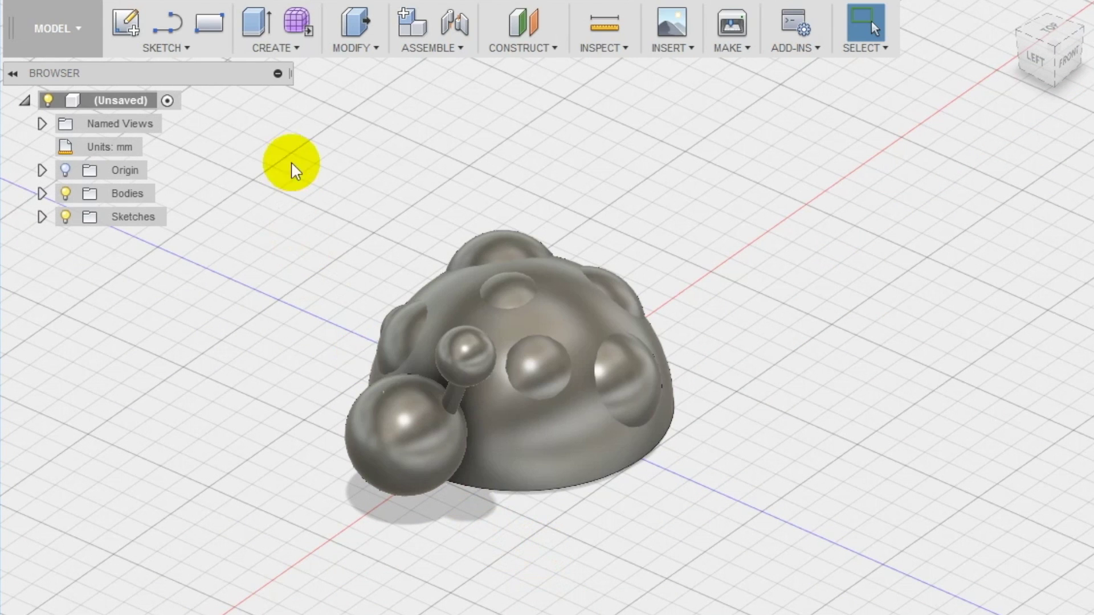
Mirror the antenna rod and small sphere across the mid plane to form a second antenna
{"action": "left_click", "coordinate": [292, 50]}
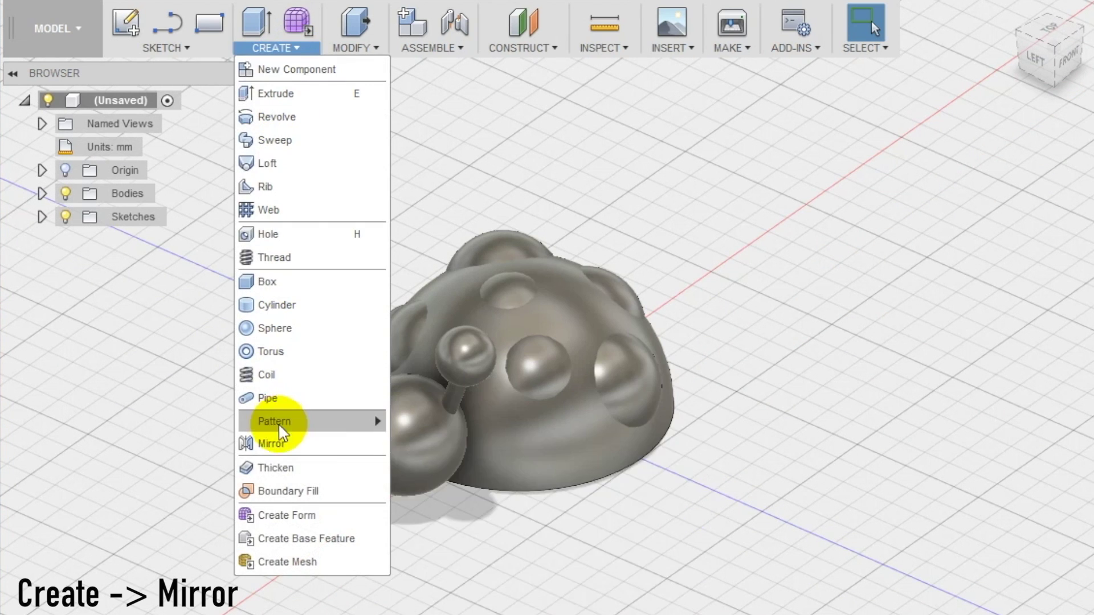
{"action": "left_click", "coordinate": [282, 445]}
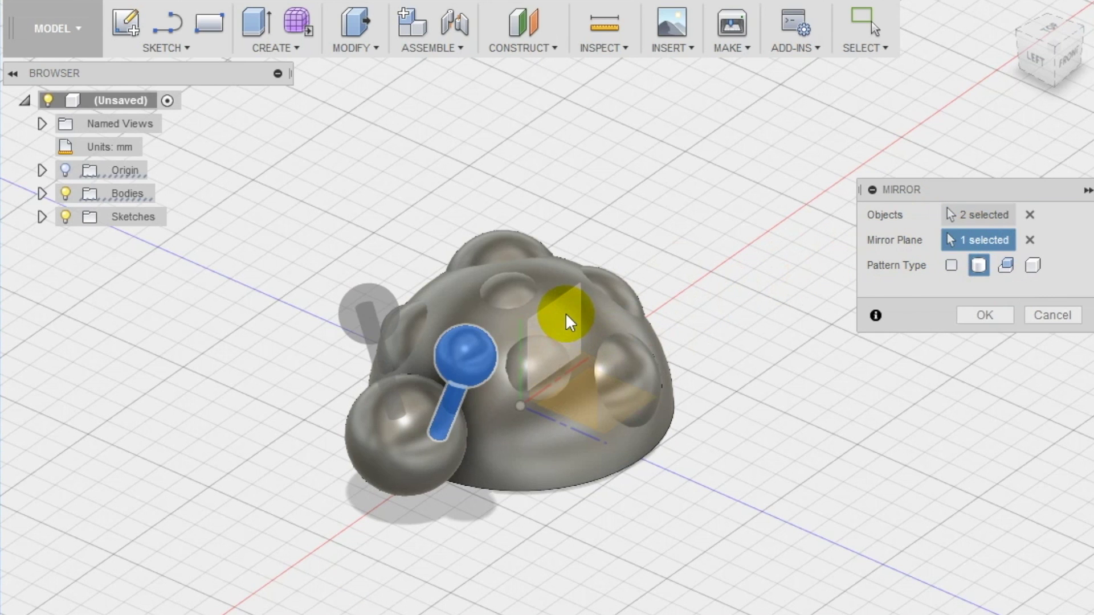
{"action": "middle_click_drag", "start_coordinate": [444, 438], "coordinate": [405, 388], "text": "shift"}
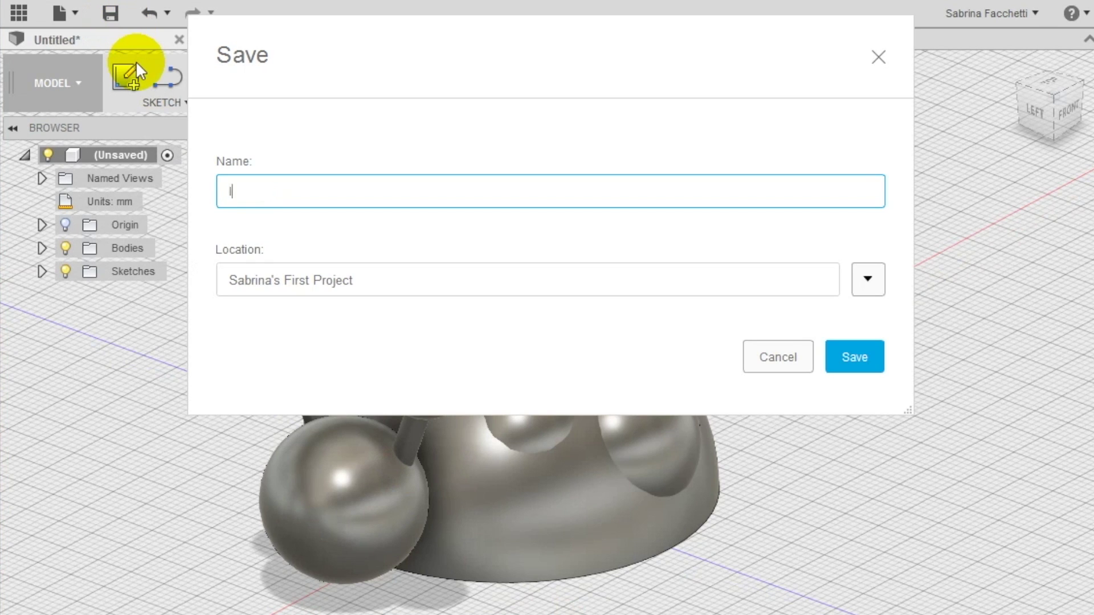
Save the design under the name 'ladybug', then export the ladybug v0 root as an STL to the Desktop
{"action": "type", "text": "adybug"}
{"action": "left_click", "coordinate": [844, 358]}
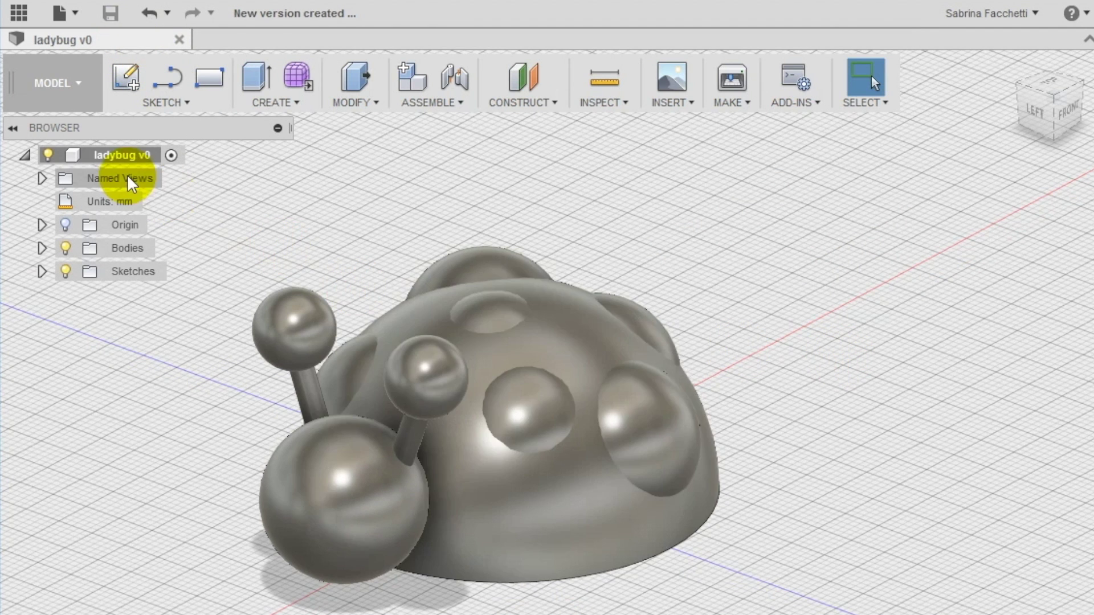
{"action": "right_click", "coordinate": [131, 160]}
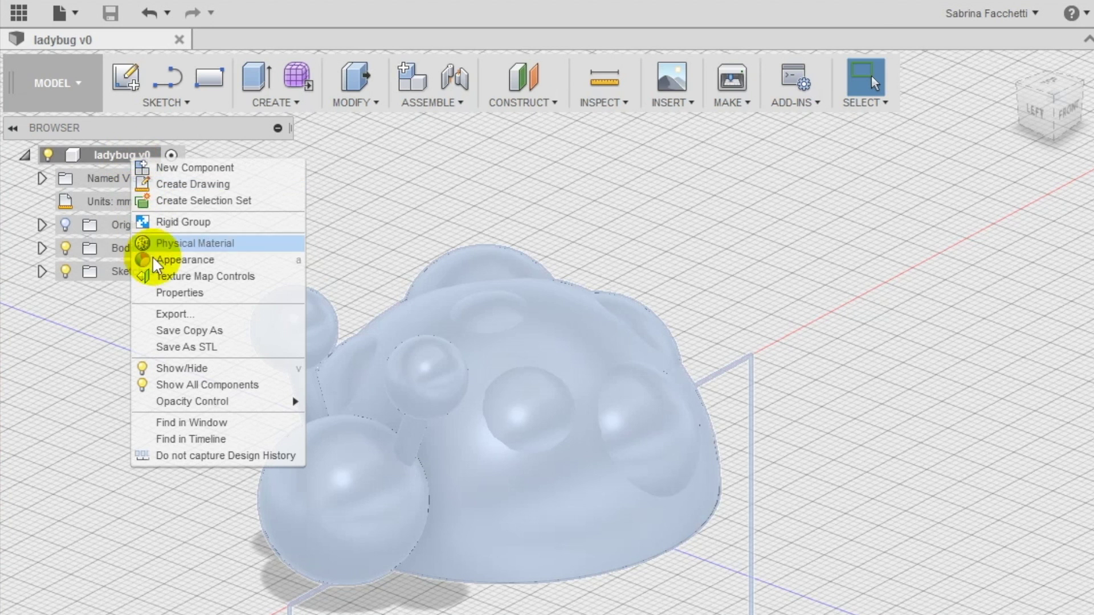
{"action": "left_click", "coordinate": [178, 349]}
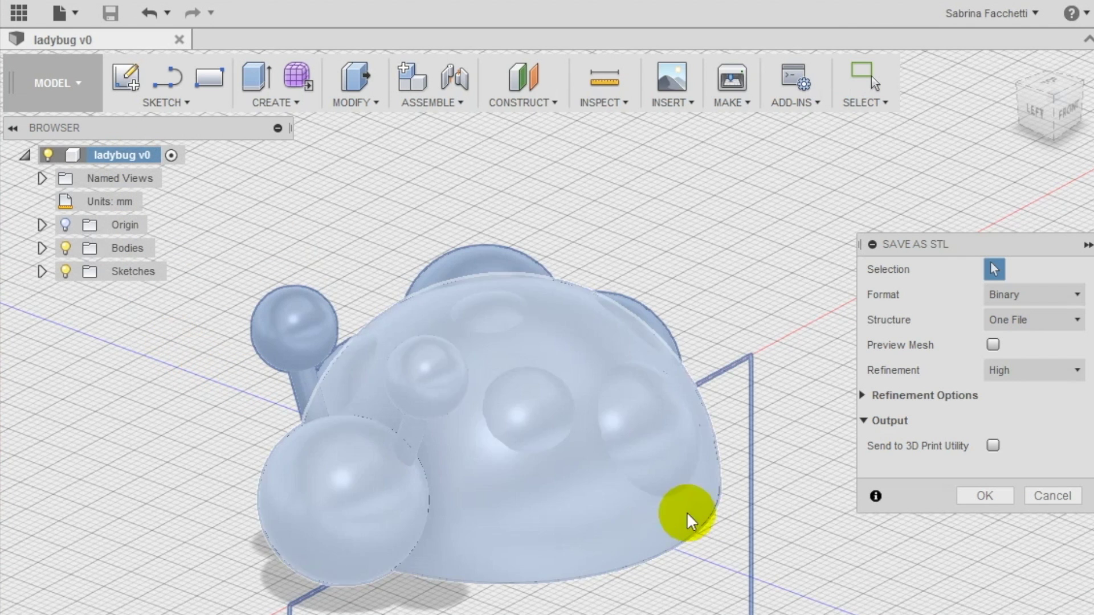
{"action": "left_click", "coordinate": [983, 496]}
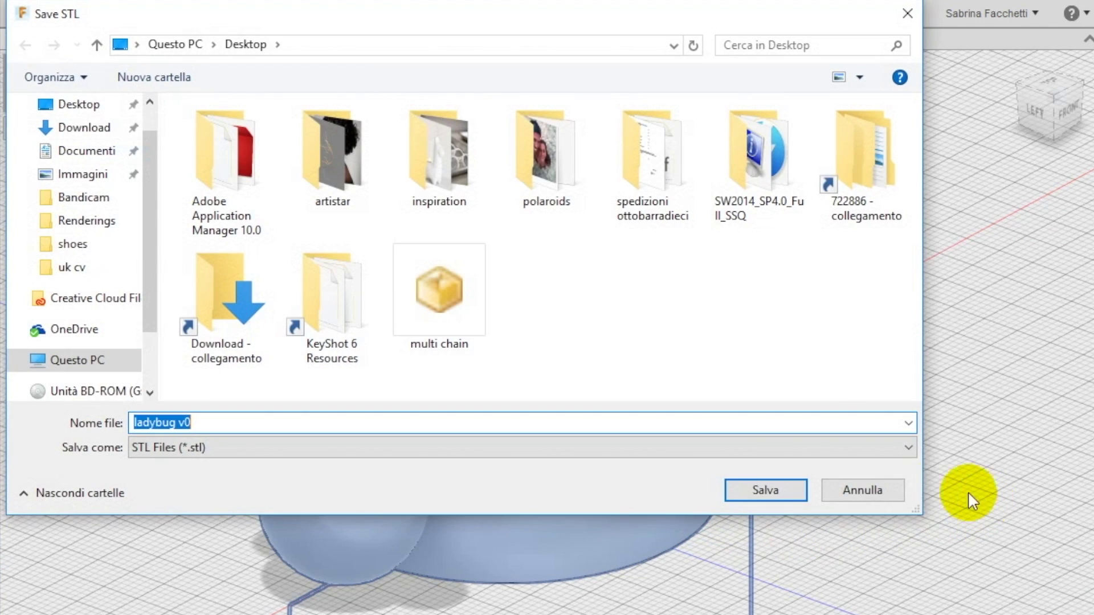
{"action": "left_click", "coordinate": [741, 491]}
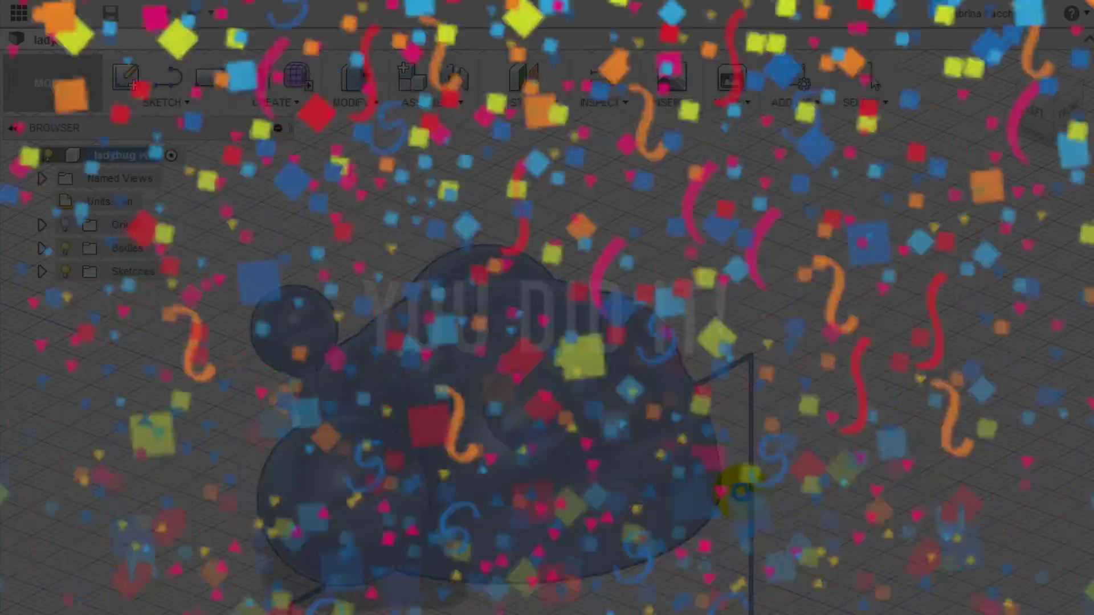